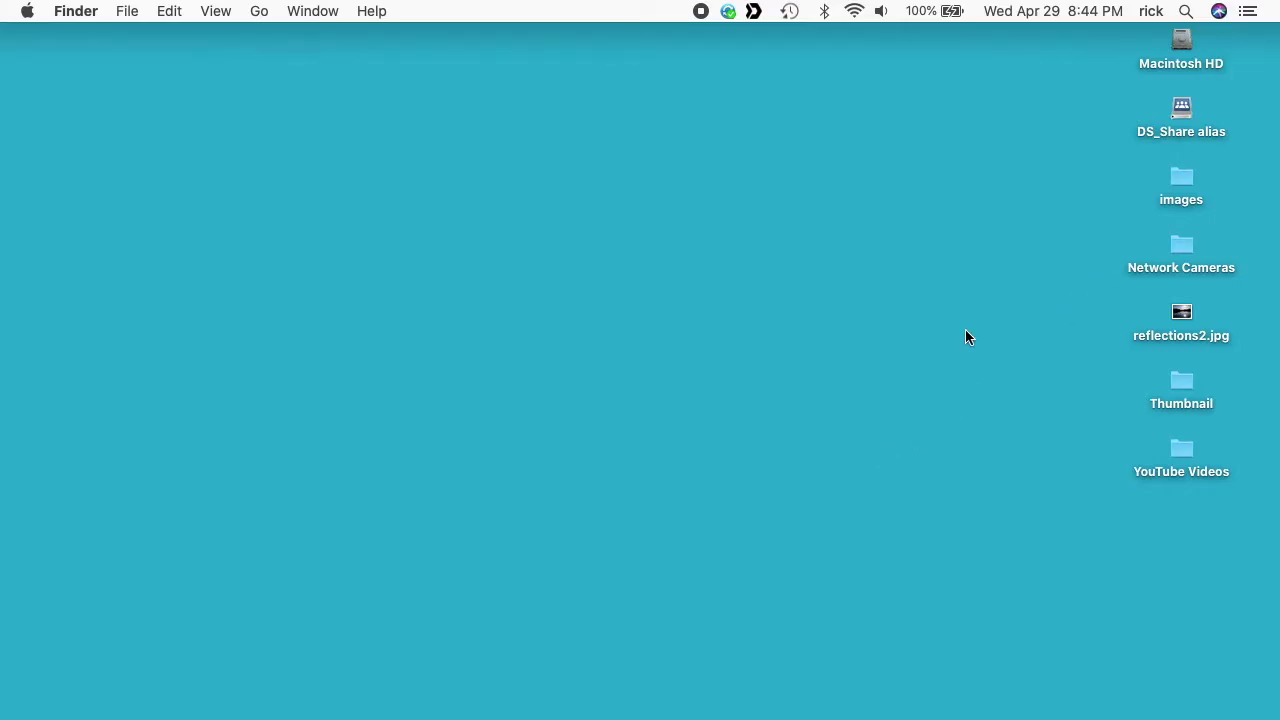
- Open the desktop images folder, drag reflections2.jpg (86 KB) into it, and resize the window larger
double_click(1185, 176)
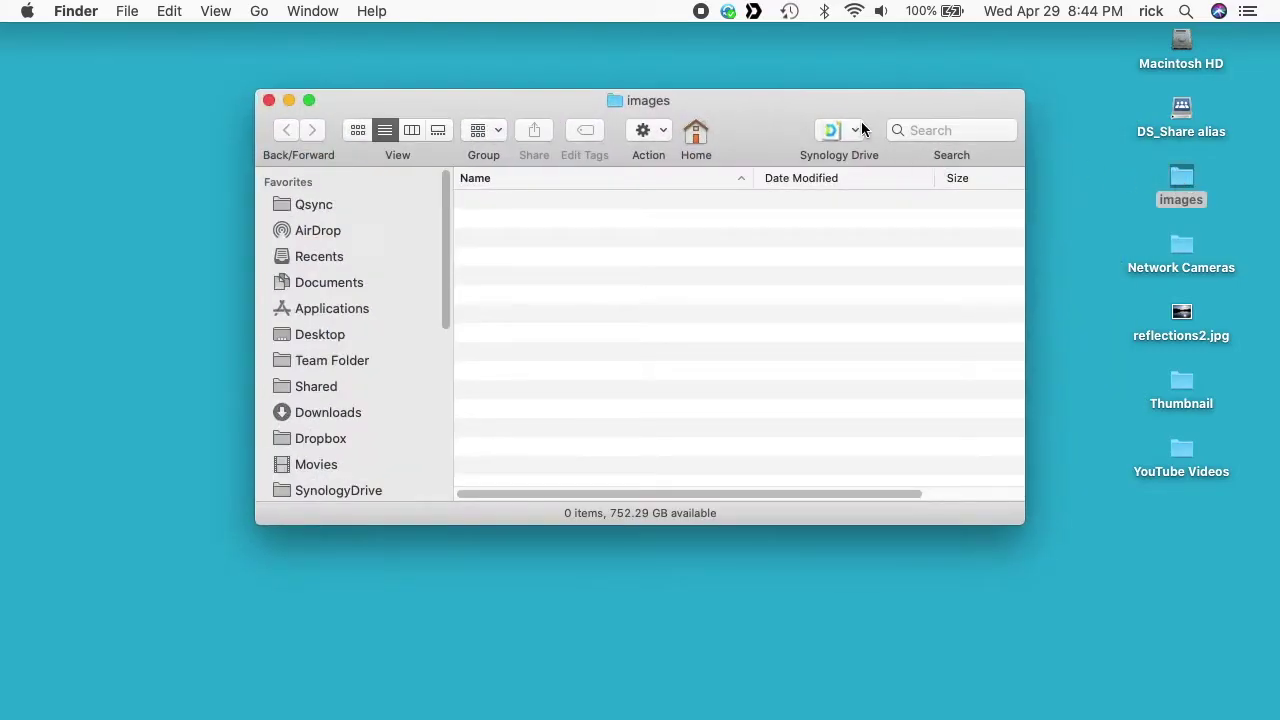
drag(850, 108, 757, 131)
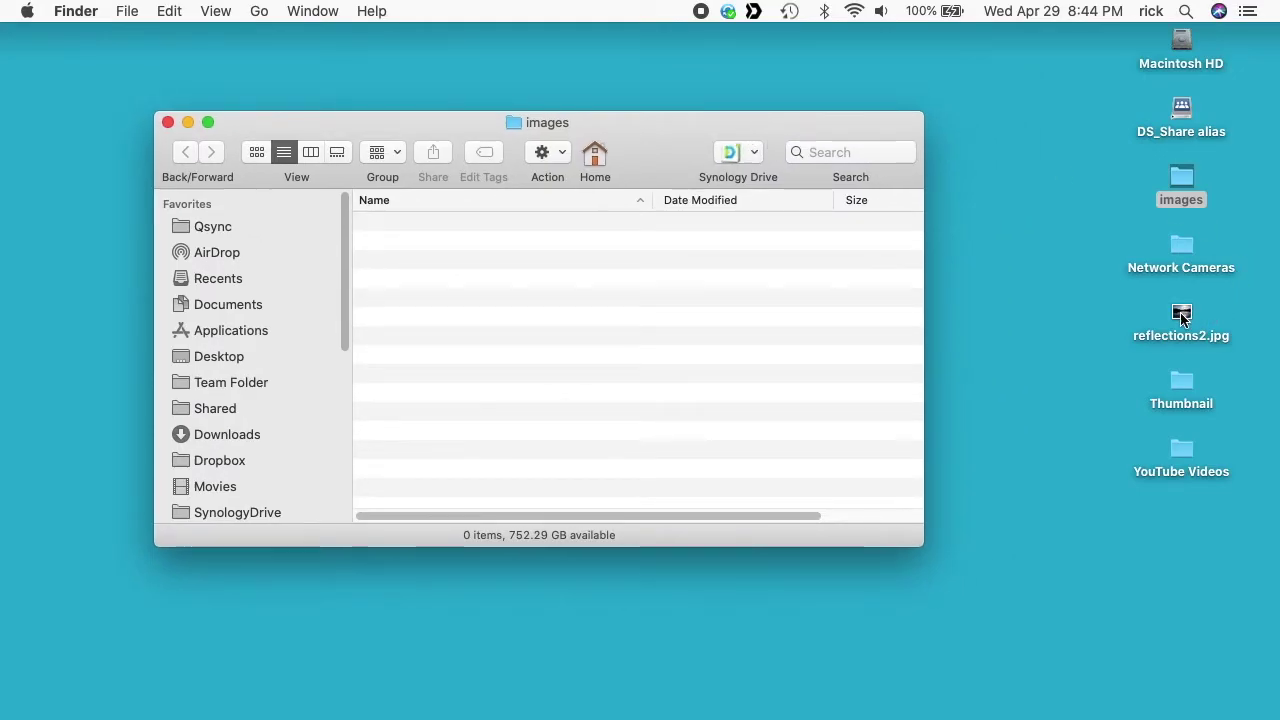
drag(1182, 318, 517, 331)
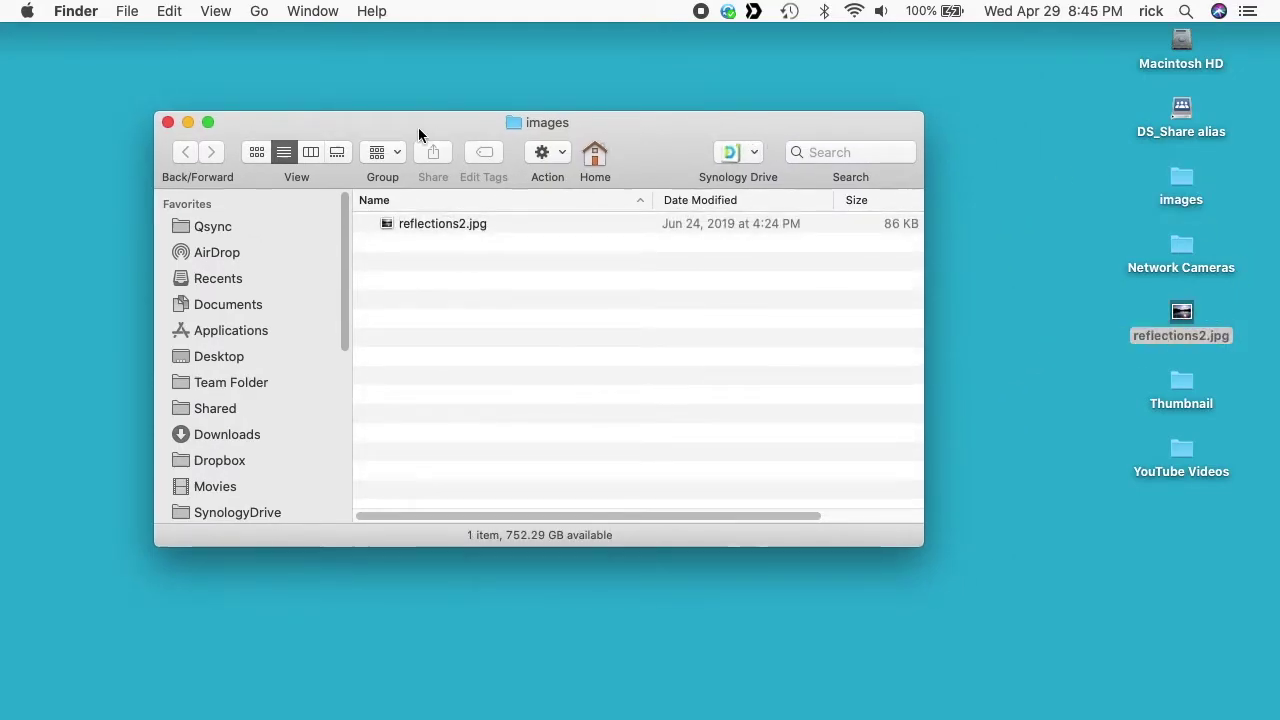
drag(418, 127, 380, 63)
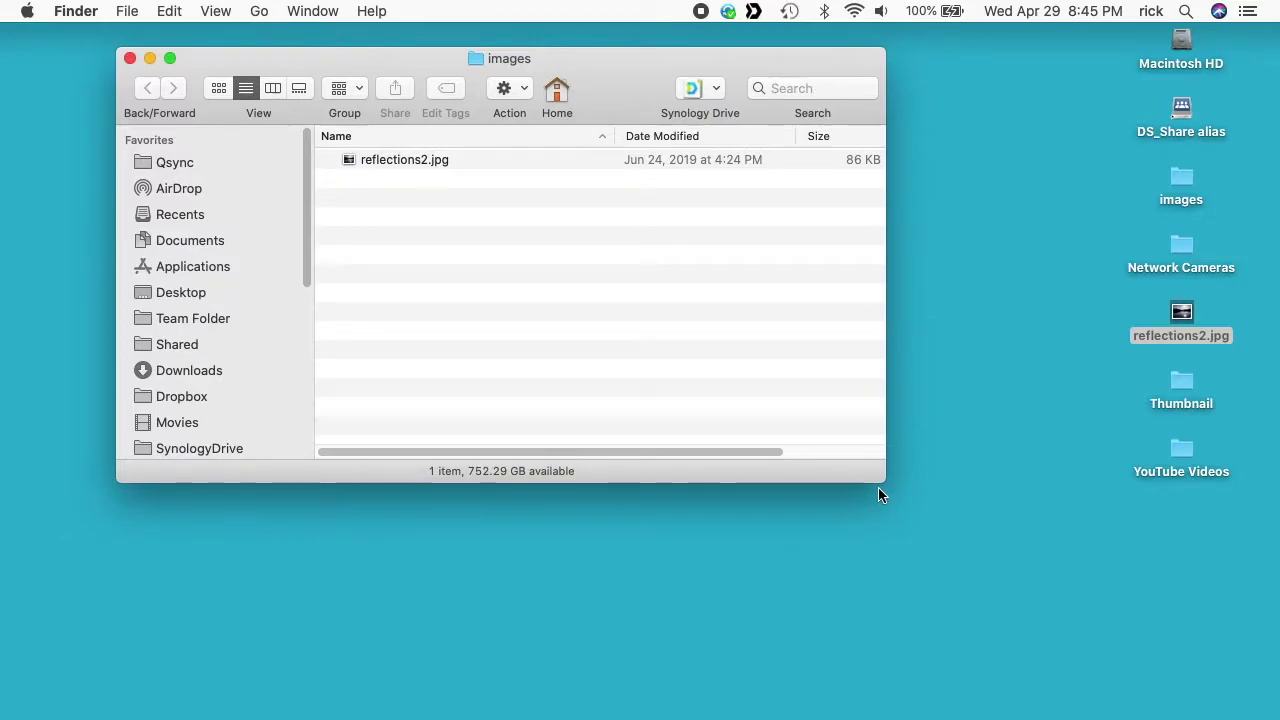
drag(880, 481, 900, 634)
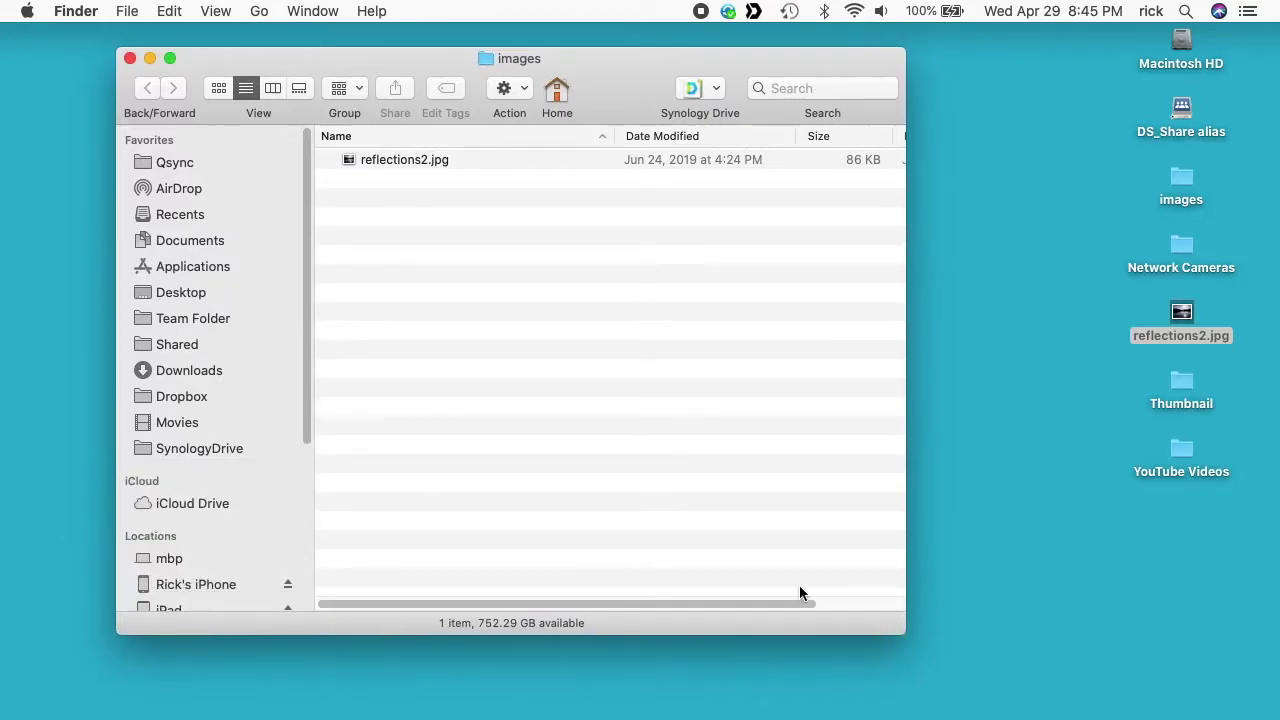
- Duplicate reflections2.jpg, doubling the folder's files up to 16 copies
click(390, 163)
key(super+c)
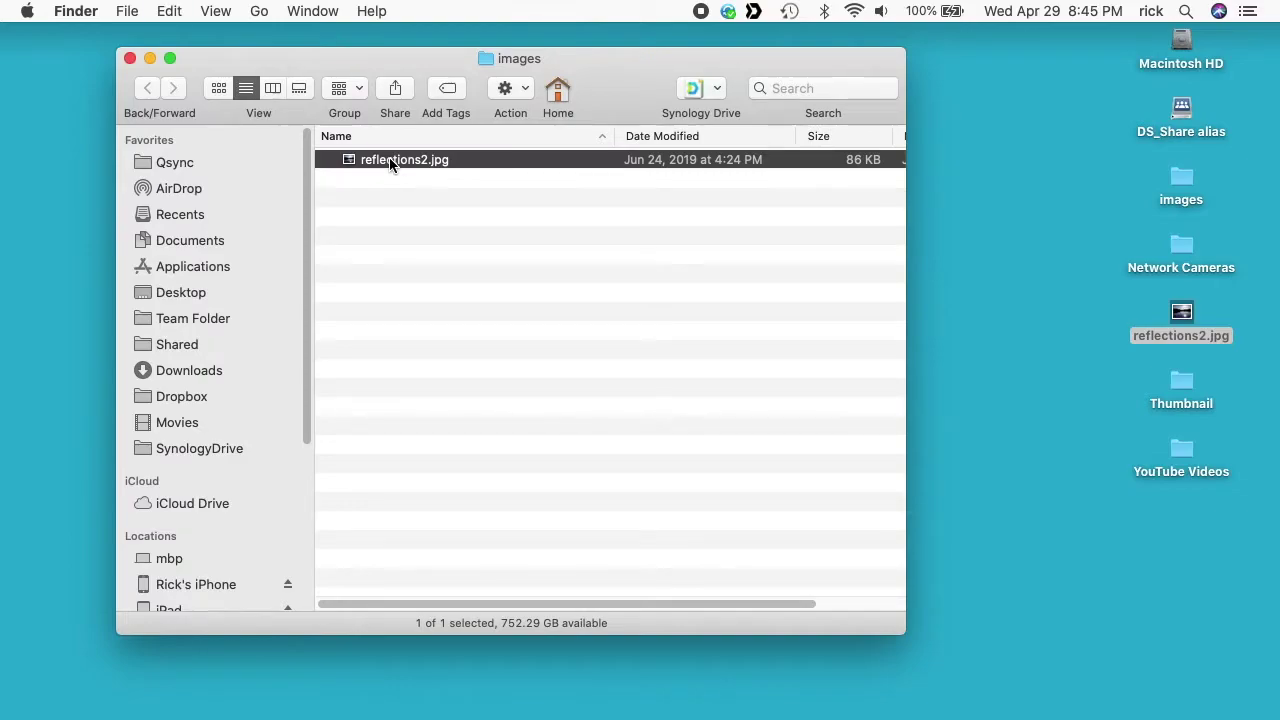
key(super+d)
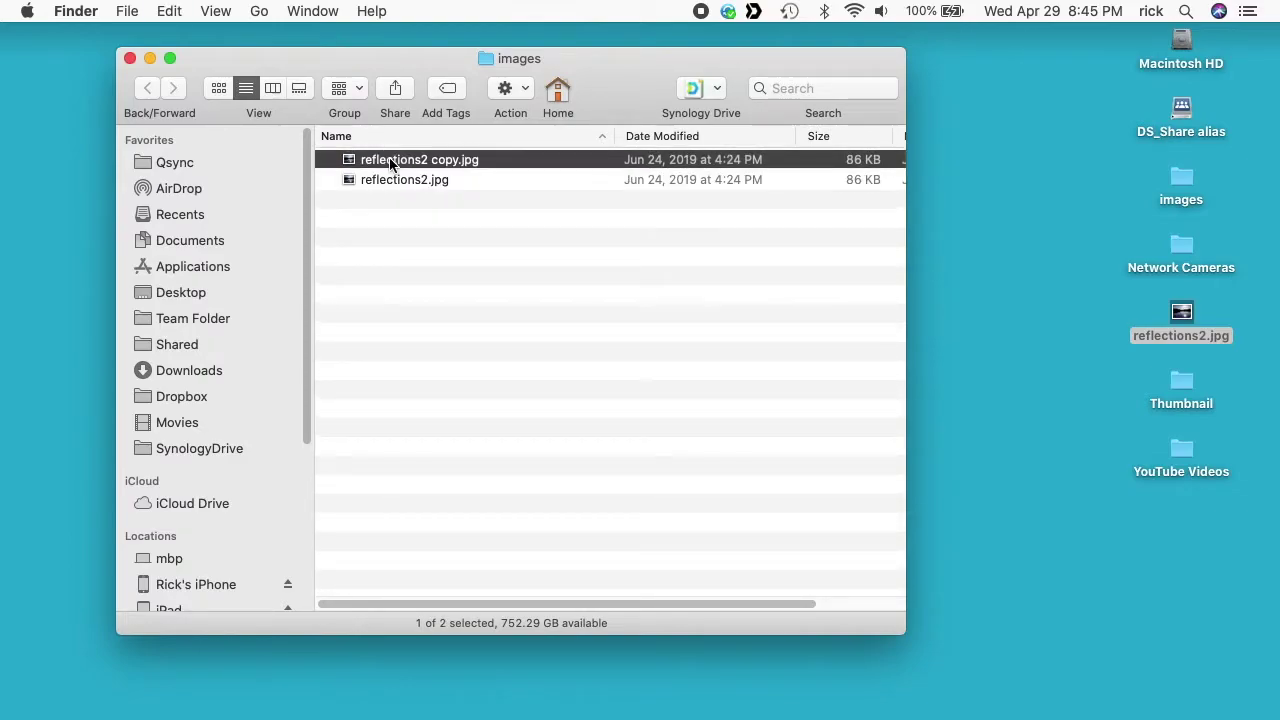
key(super+a)
key(super+d)
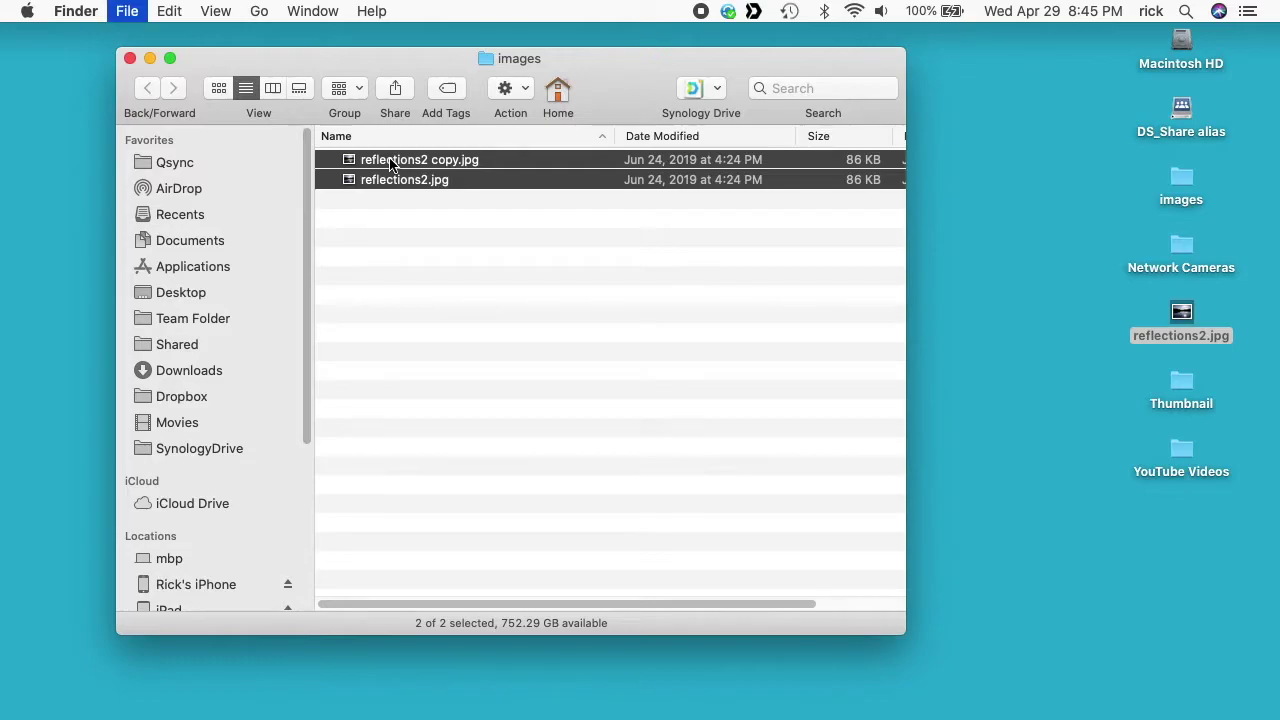
key(super+a)
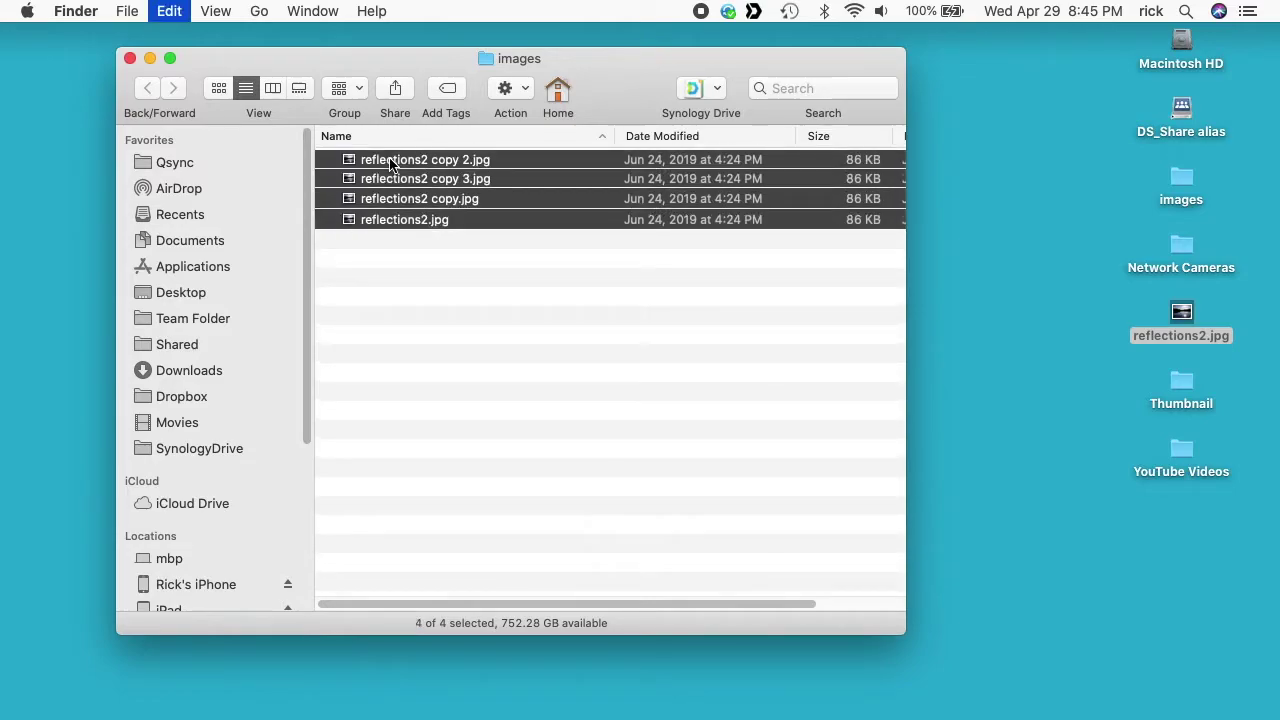
key(super+d)
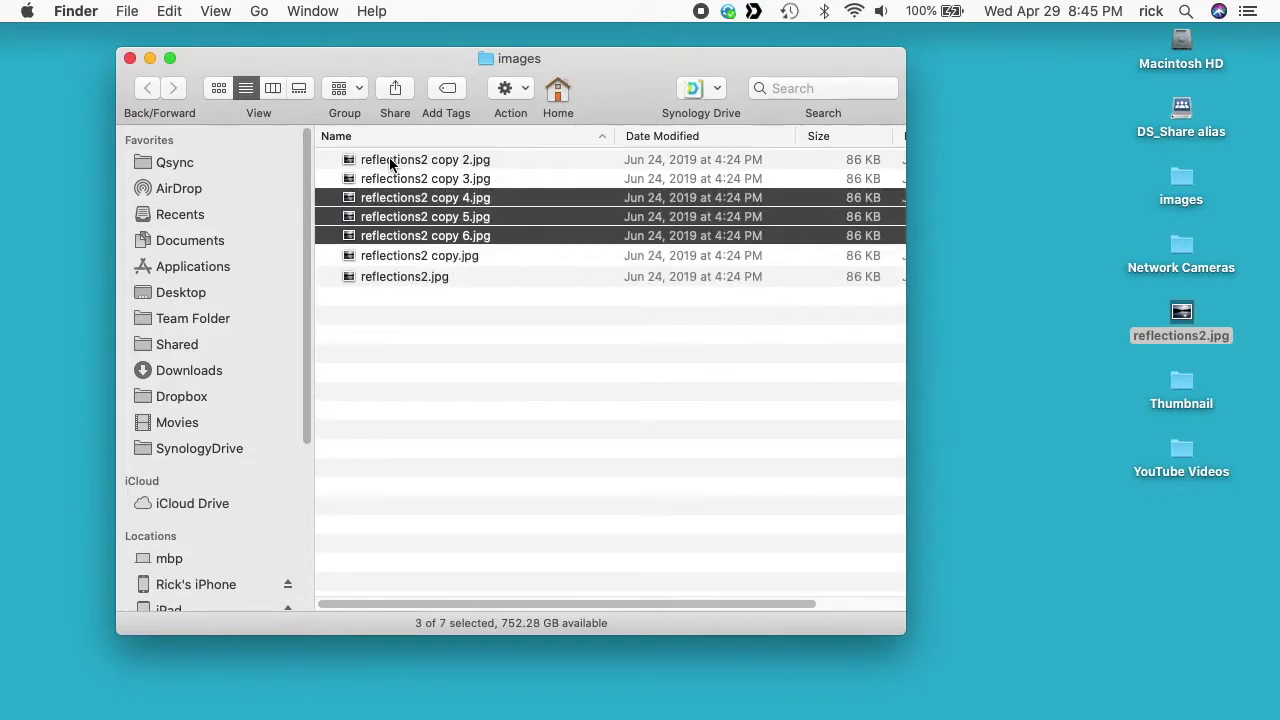
key(super+a)
key(super+d)
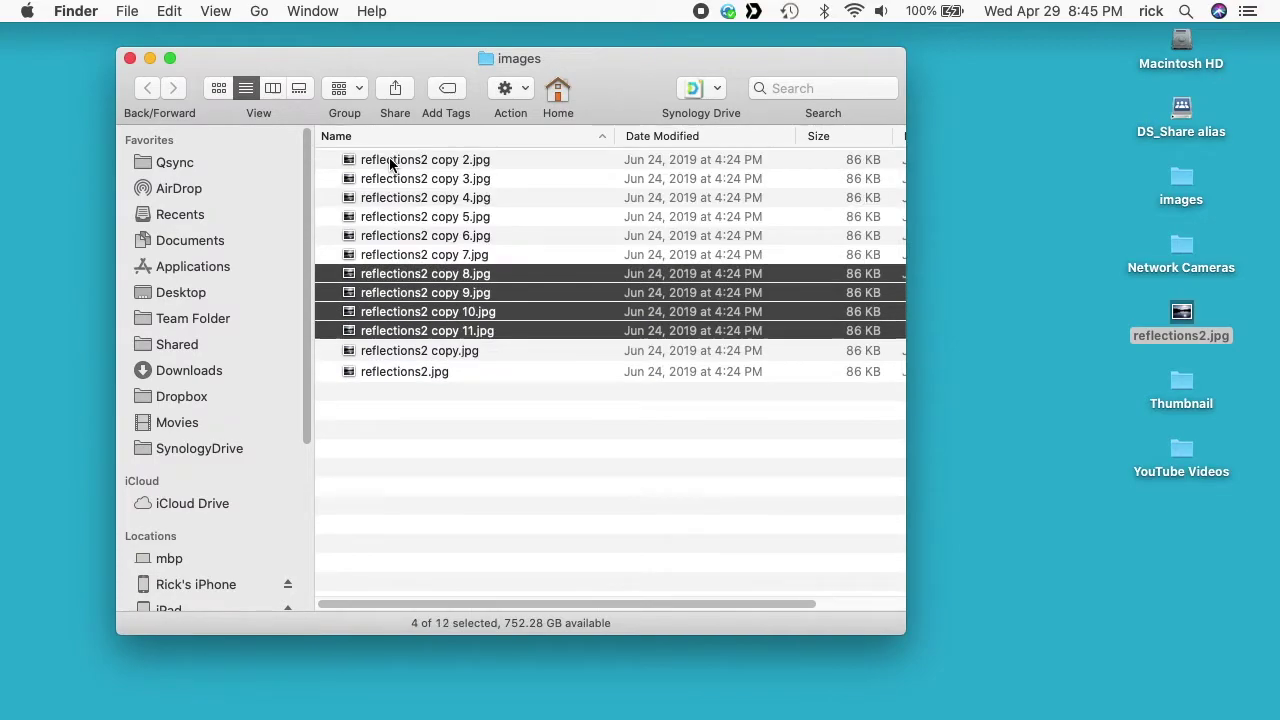
key(super+d)
- Keep doubling the copies through 32 and 64 until the folder holds 128 files
key(super+a)
key(super+d)
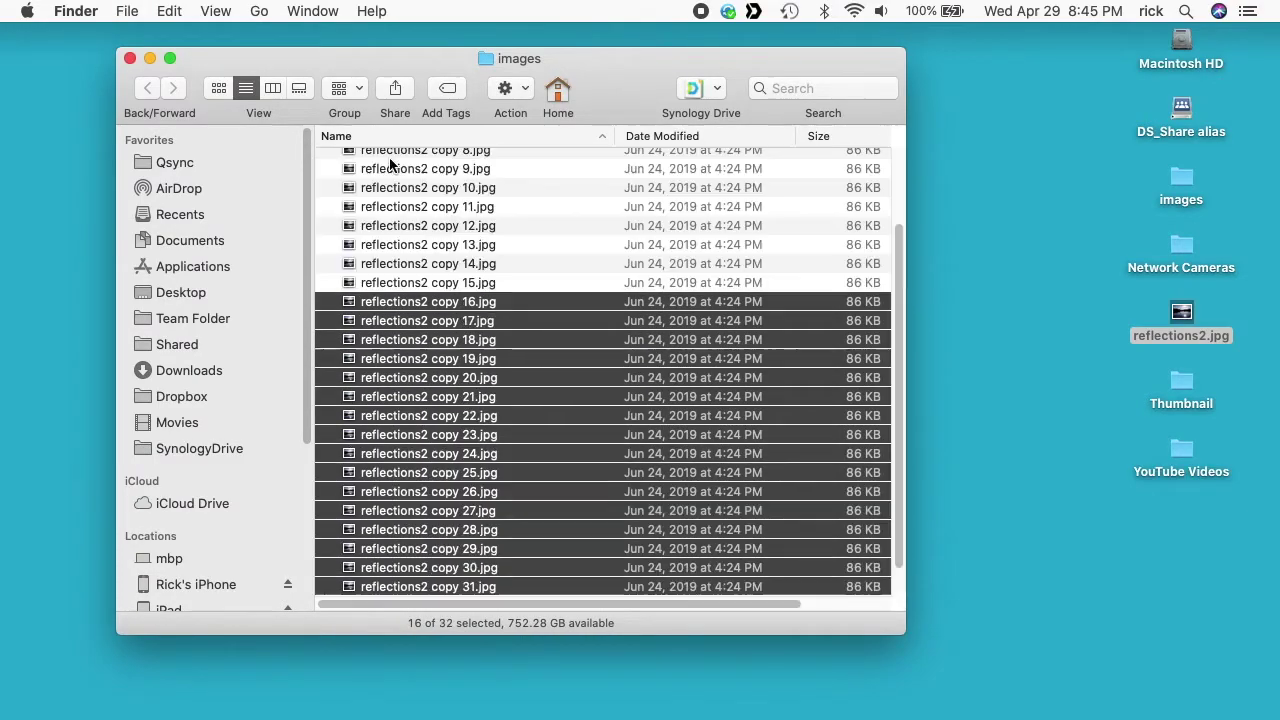
key(super+a)
key(super+d)
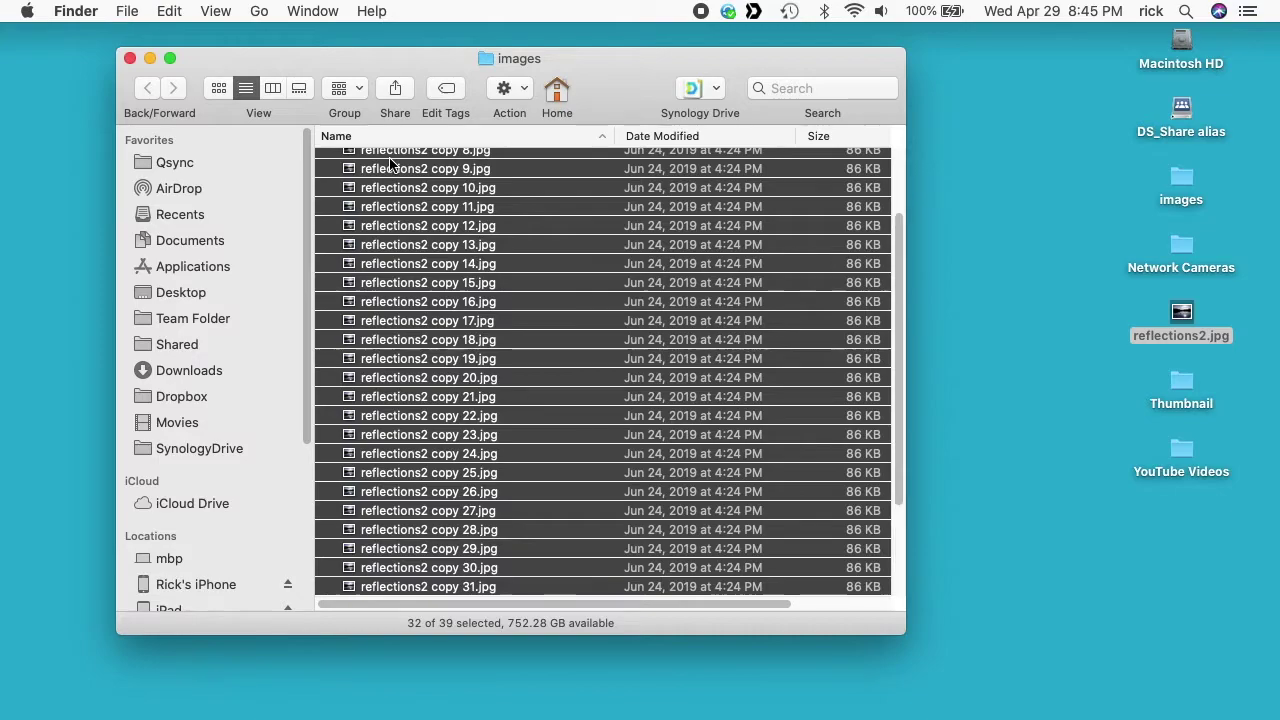
key(super+a)
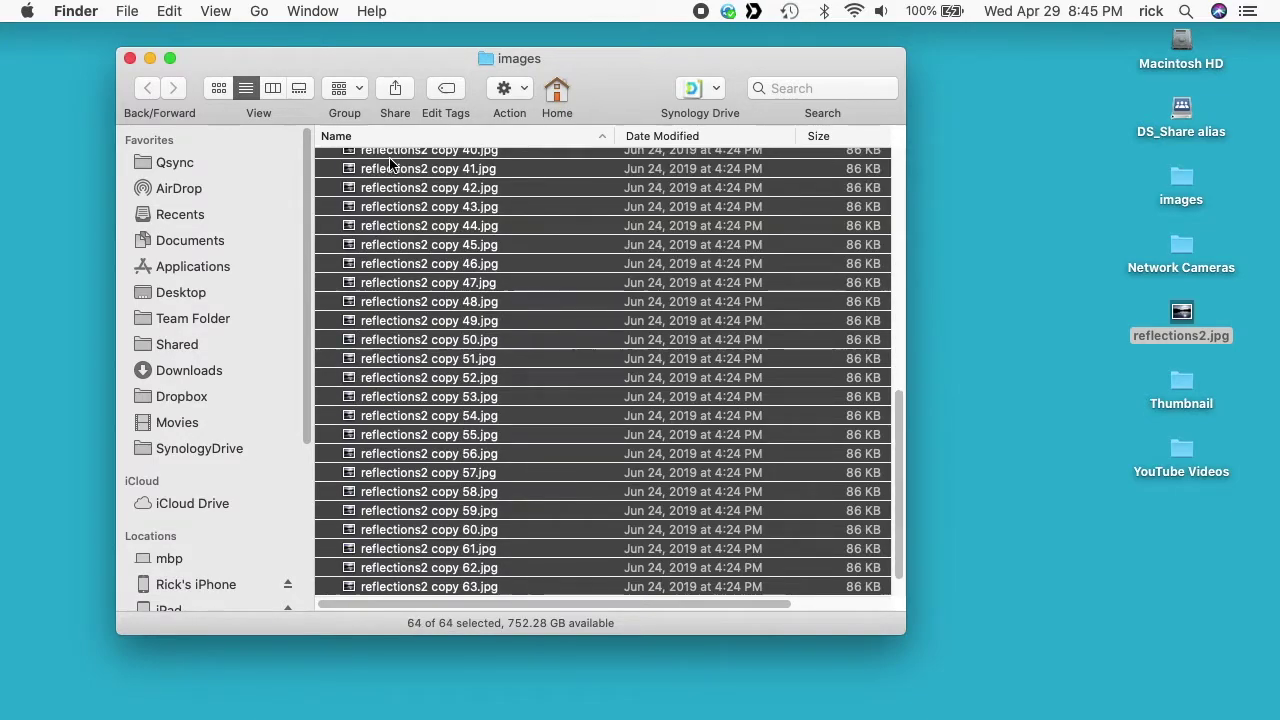
key(super+d)
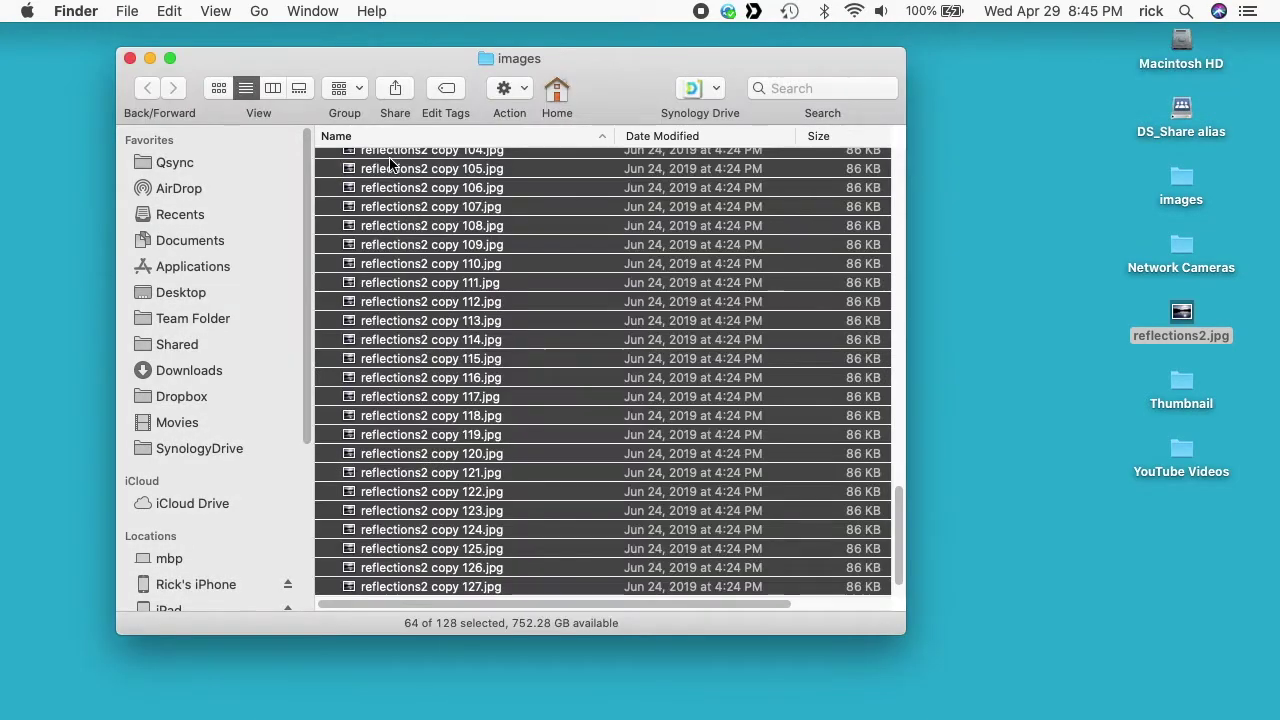
- Select reflections2 copy 3.jpg alone, then select all 128 files
click(421, 208)
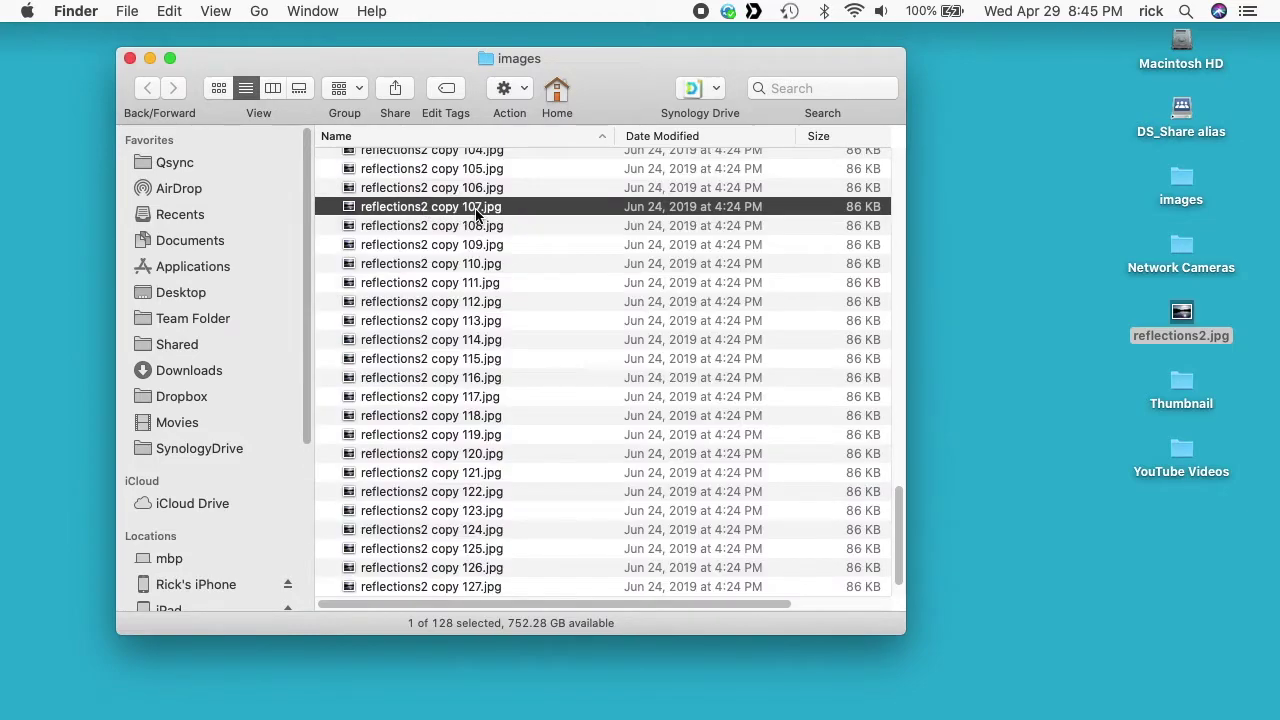
scroll(471, 214, up, 20)
click(457, 177)
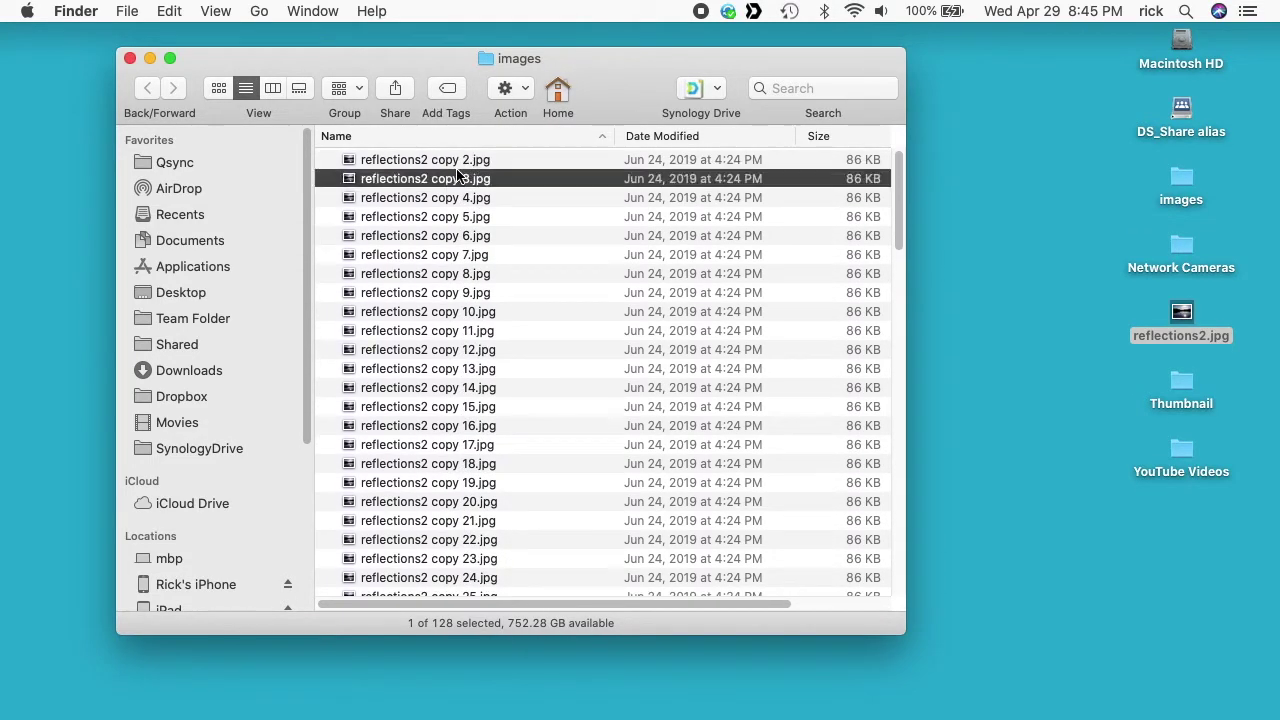
key(super+a)
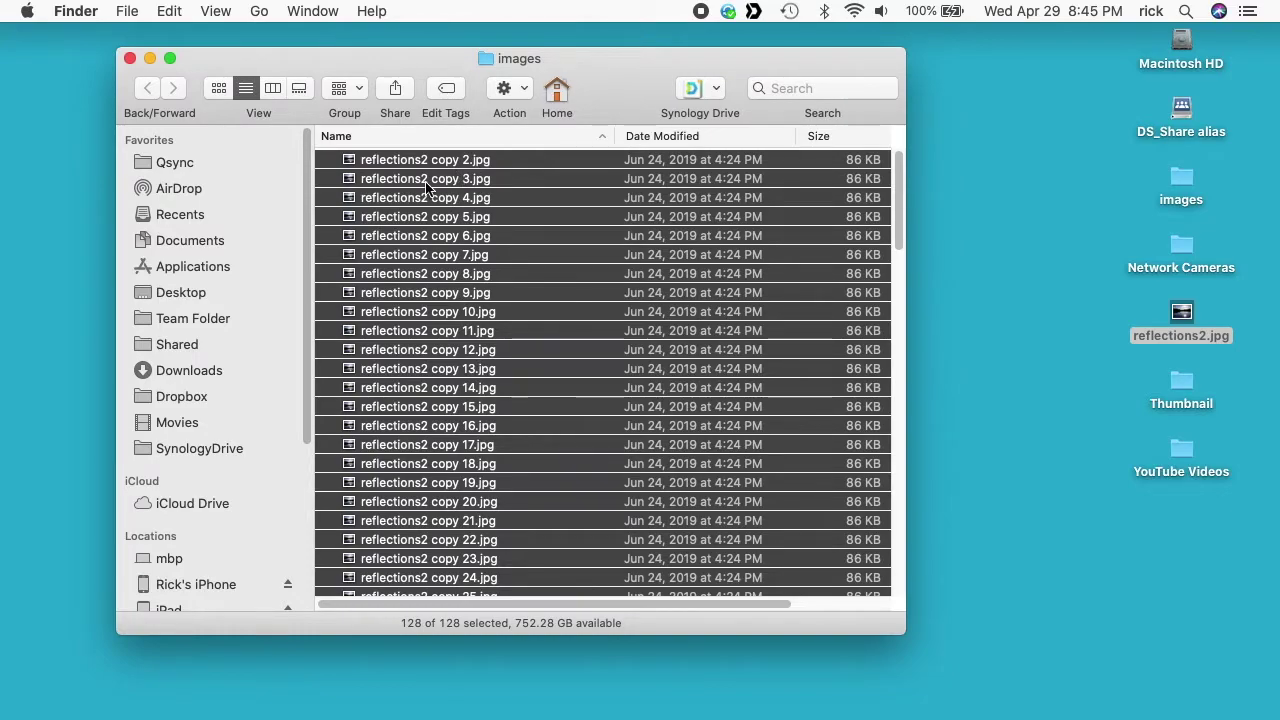
- Open Rename Finder Items for the 128 selected files and keep the Format mode
right_click(426, 186)
right_click(426, 186)
right_click(426, 186)
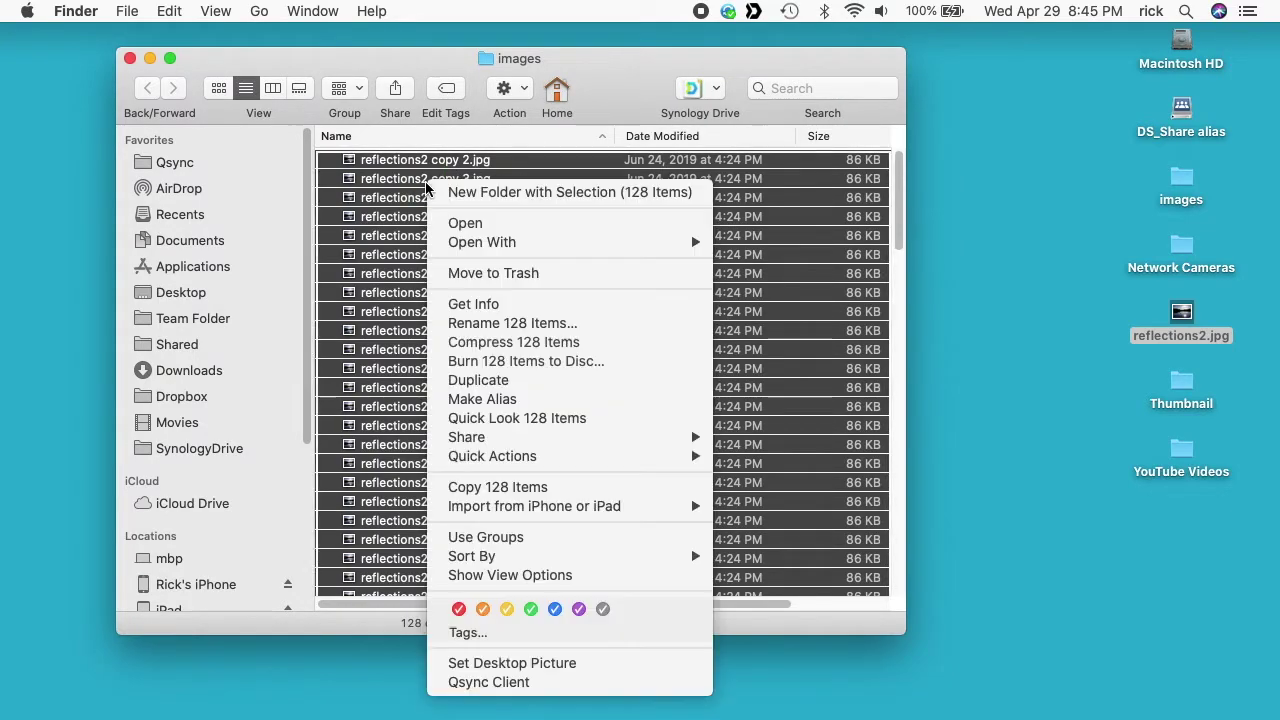
click(489, 323)
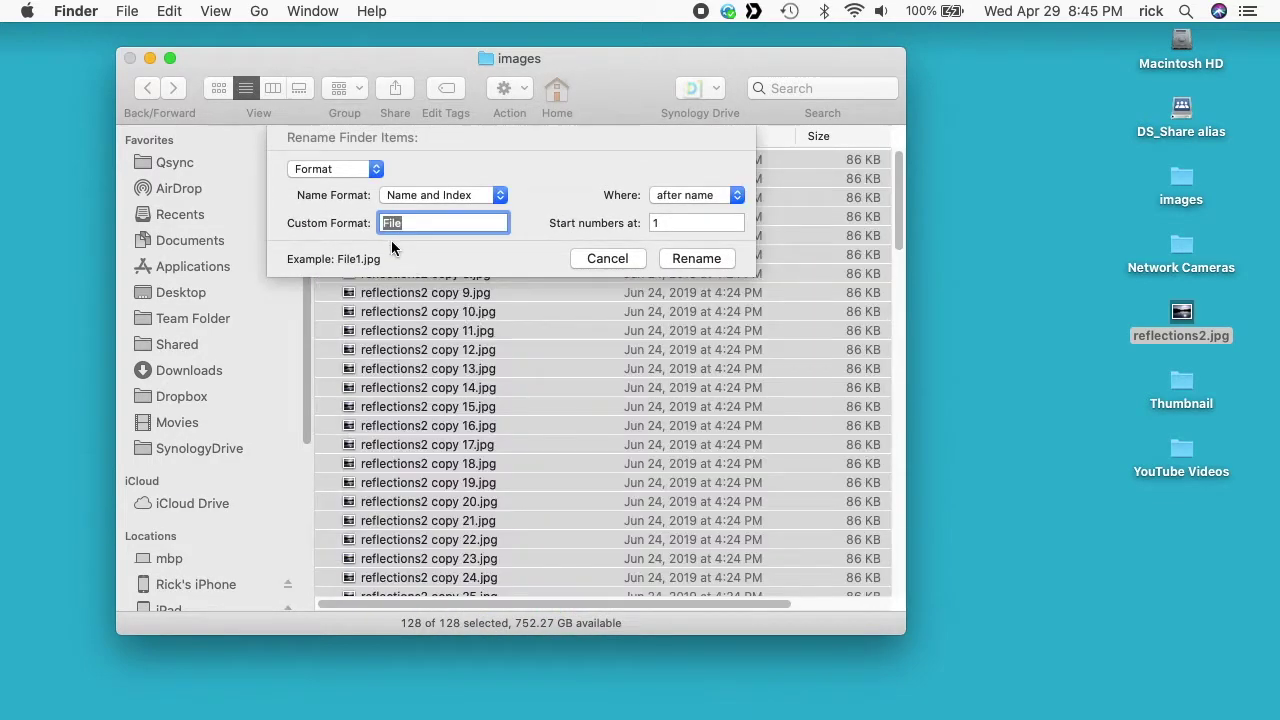
click(372, 170)
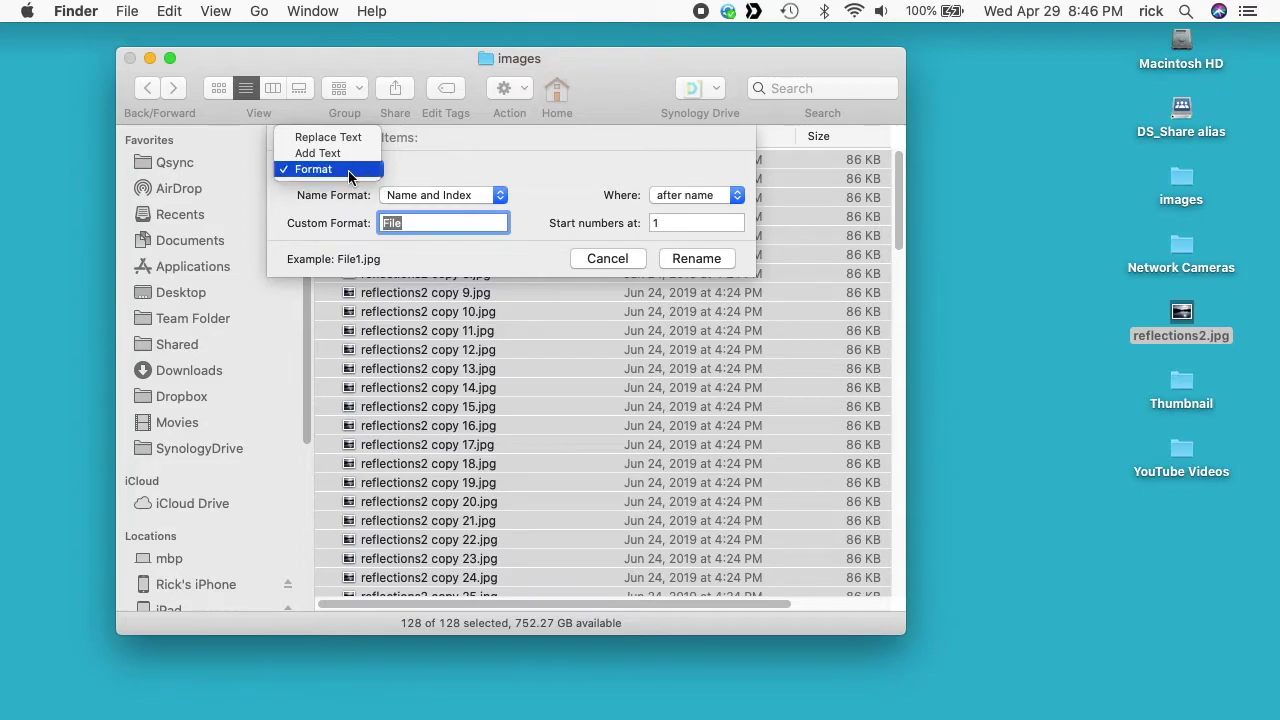
click(385, 200)
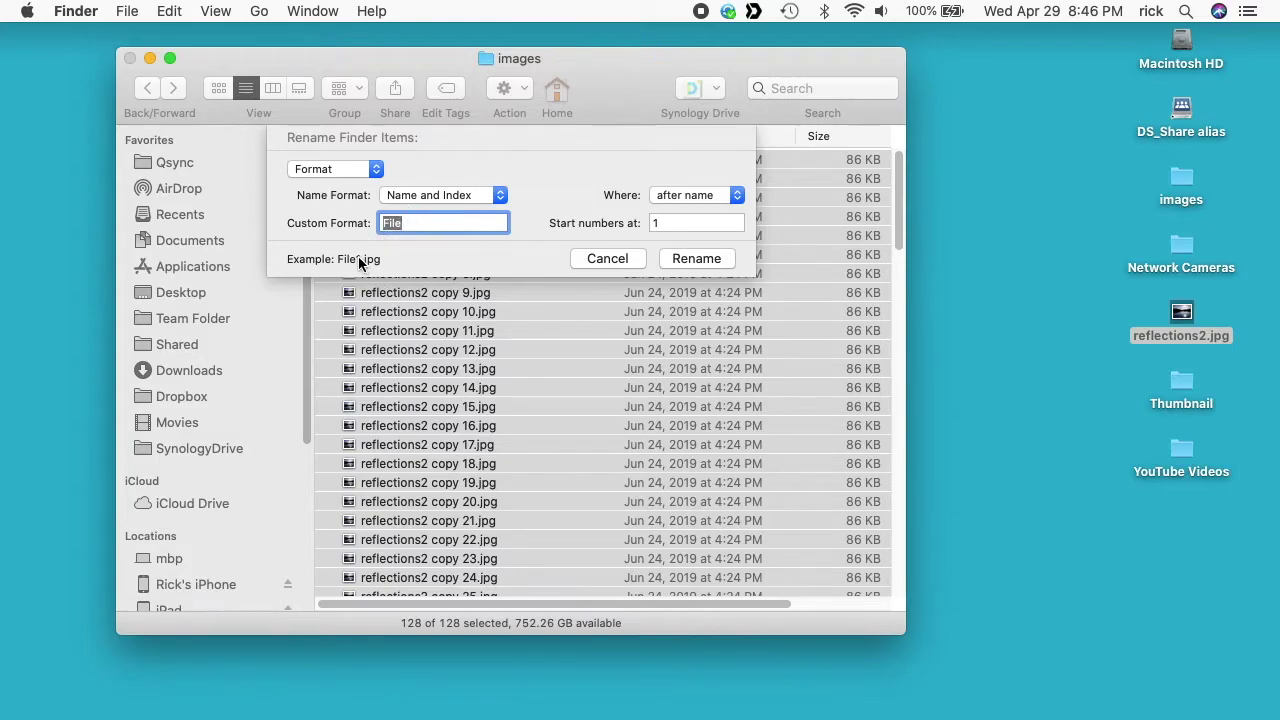
- Try the Name and Counter and Name and Date formats, then settle on Name and Index
click(425, 198)
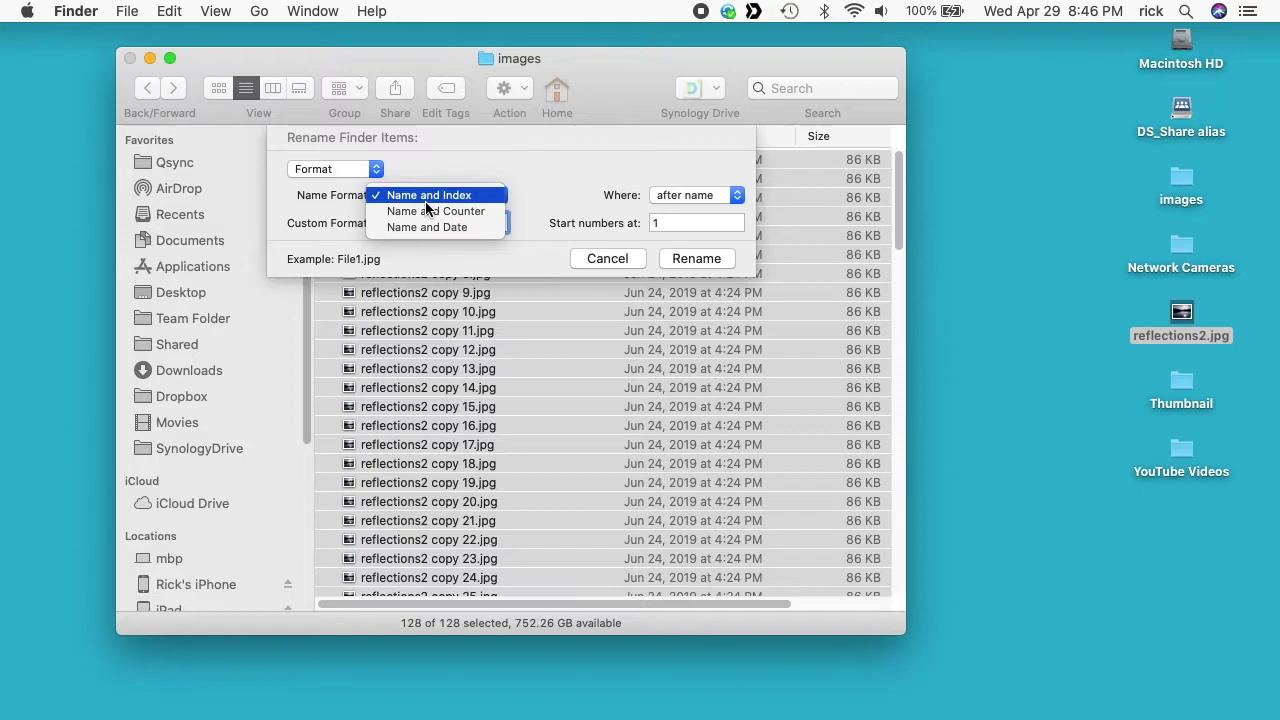
click(424, 212)
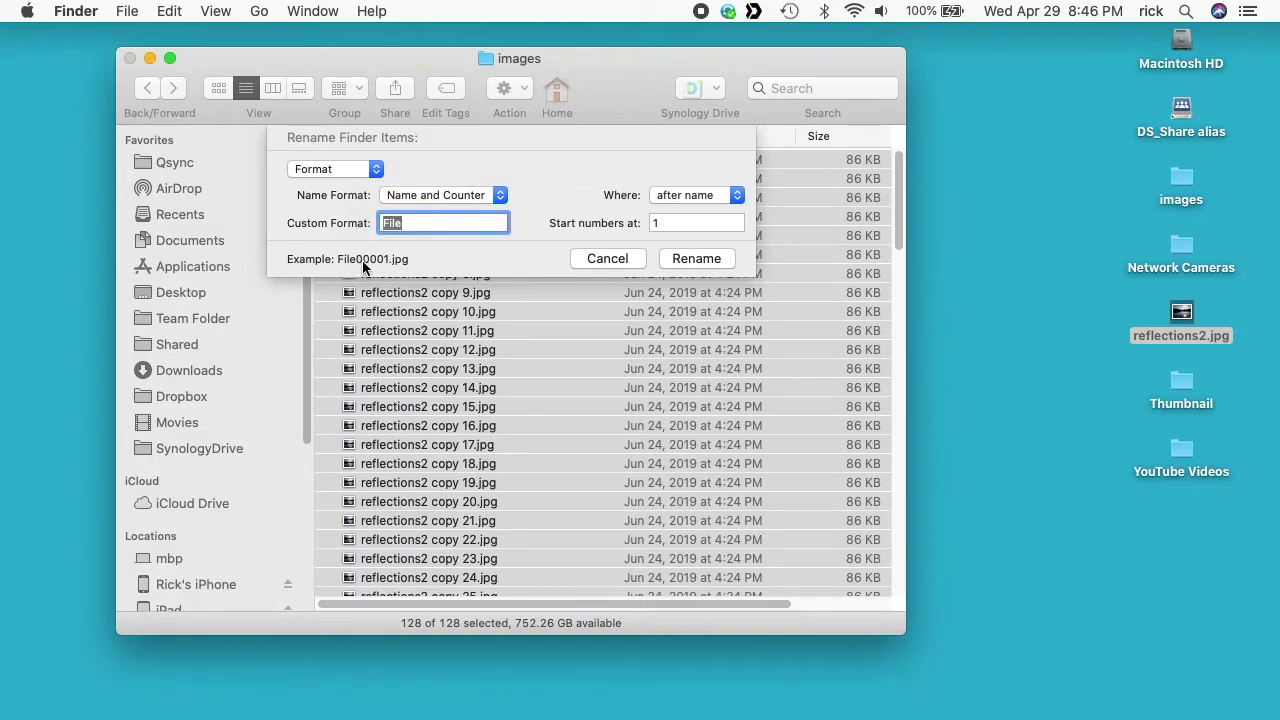
click(420, 195)
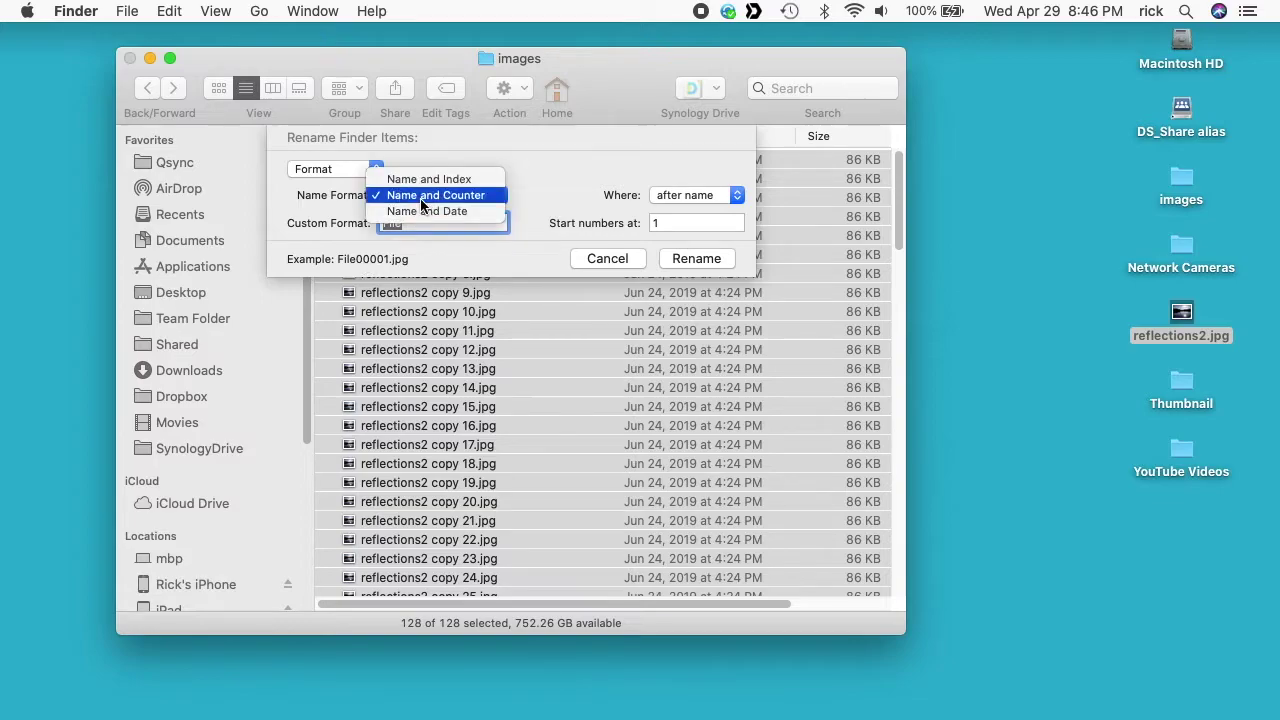
click(427, 211)
click(427, 195)
click(427, 163)
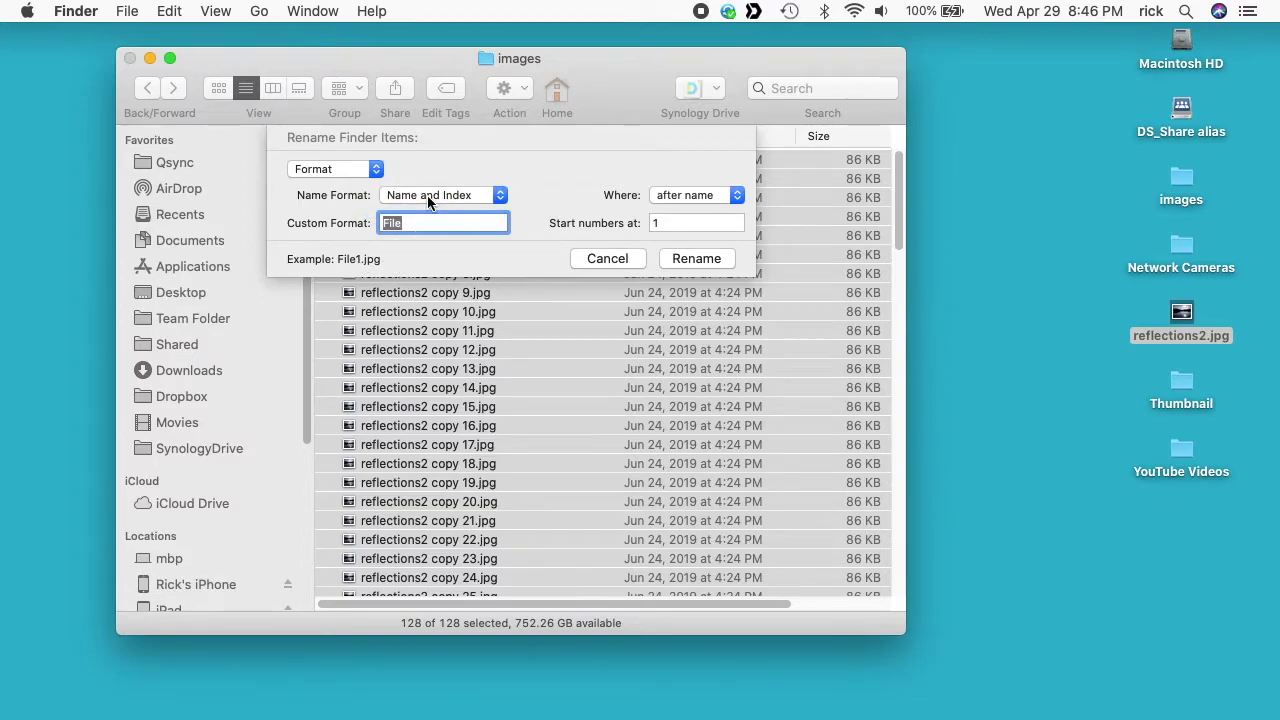
- Place the number after the name and rename the files File1.jpg through File128.jpg
click(684, 197)
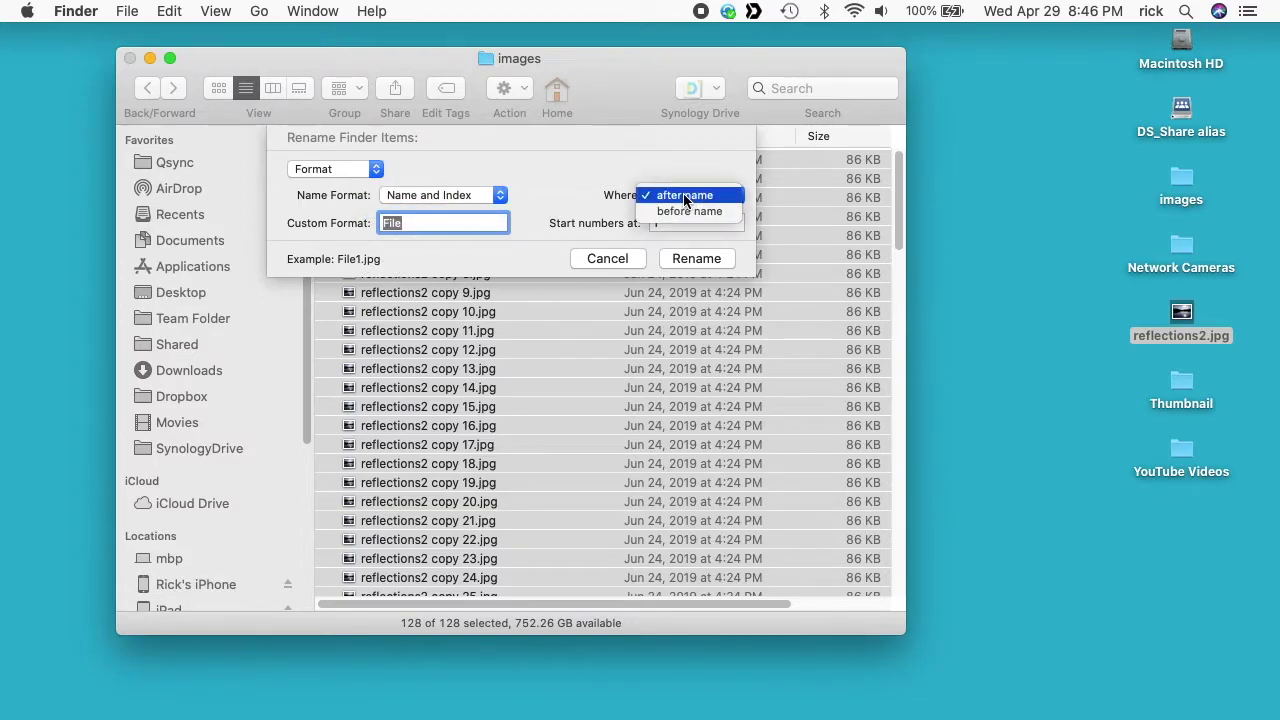
click(684, 210)
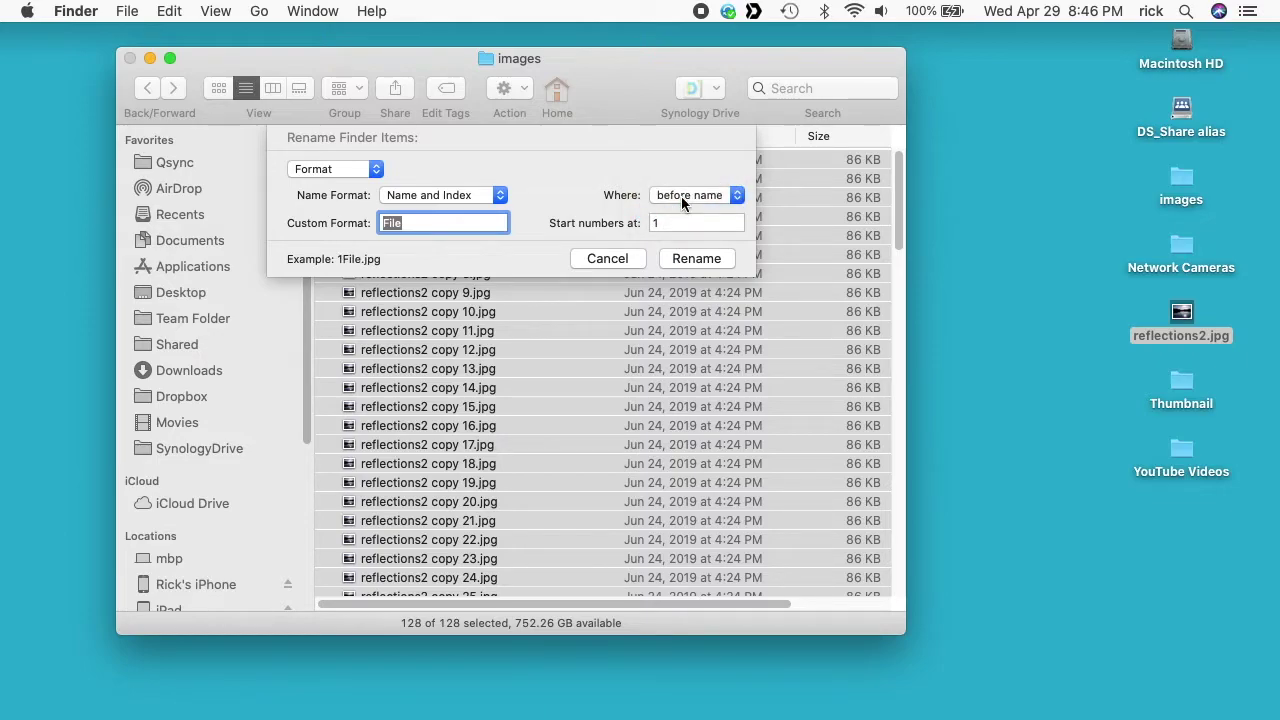
click(681, 196)
click(679, 182)
click(689, 259)
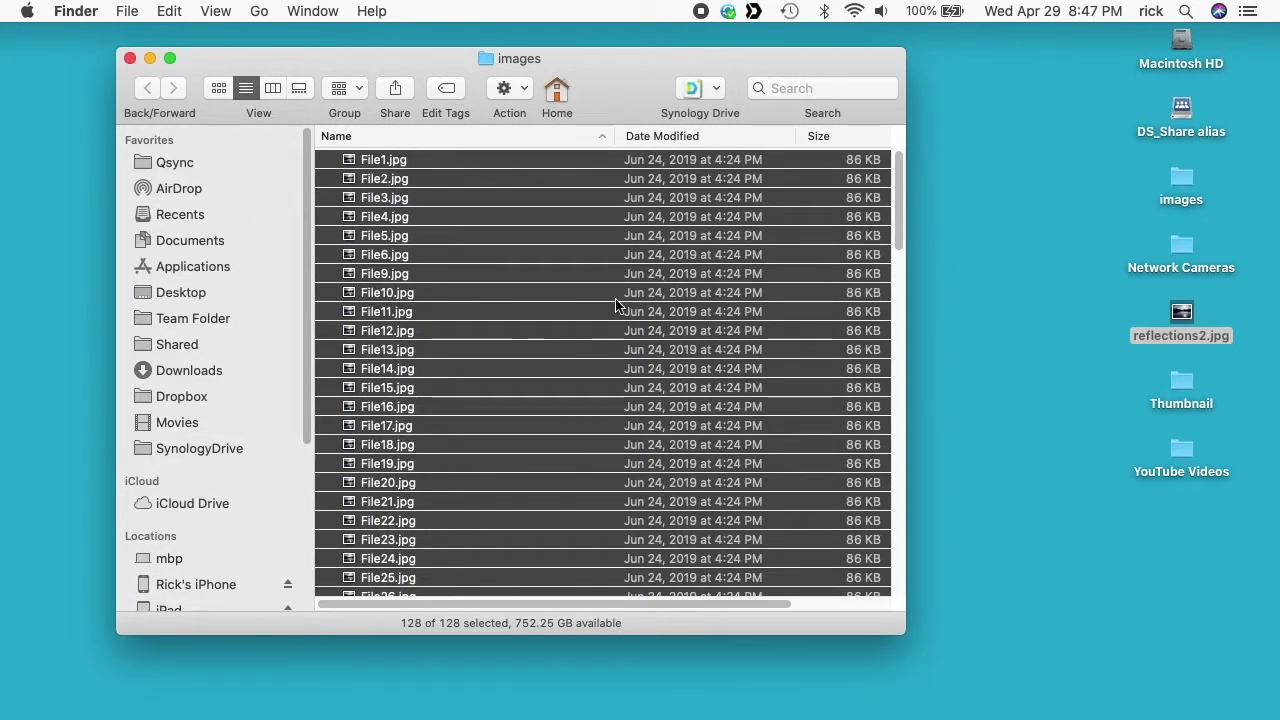
scroll(420, 245, down, 20)
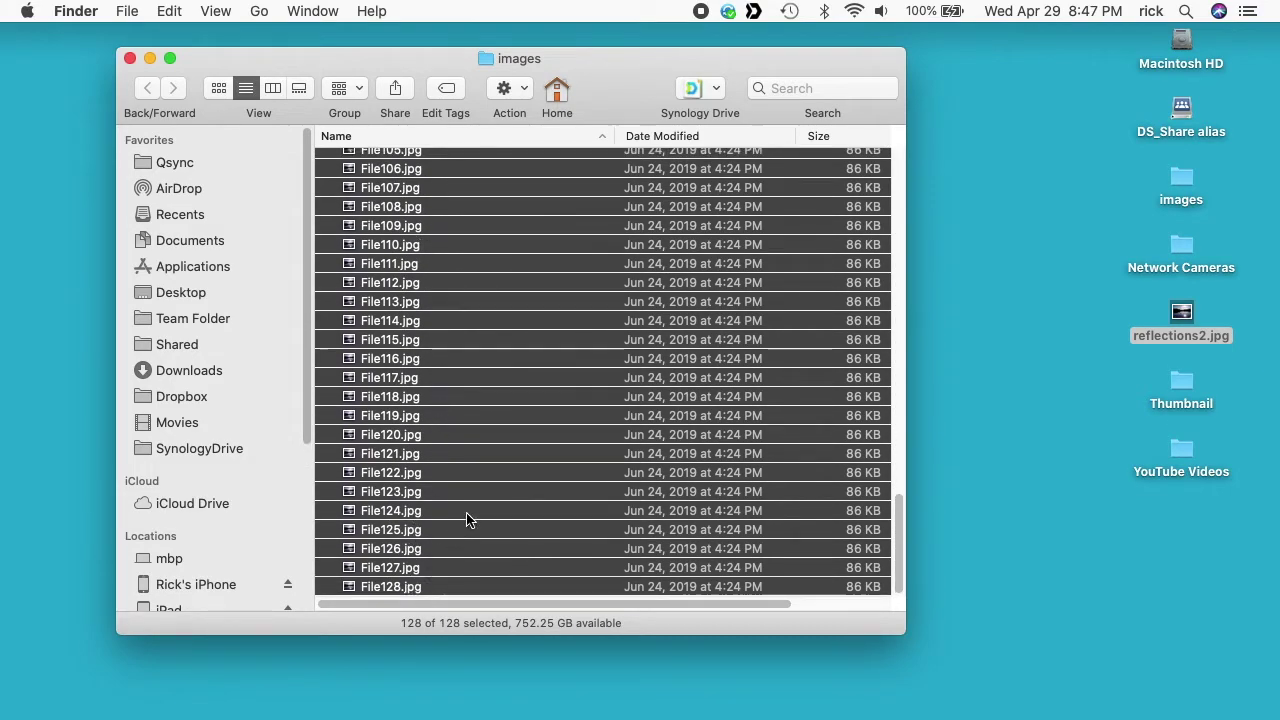
scroll(448, 395, up, 15)
scroll(448, 397, up, 2)
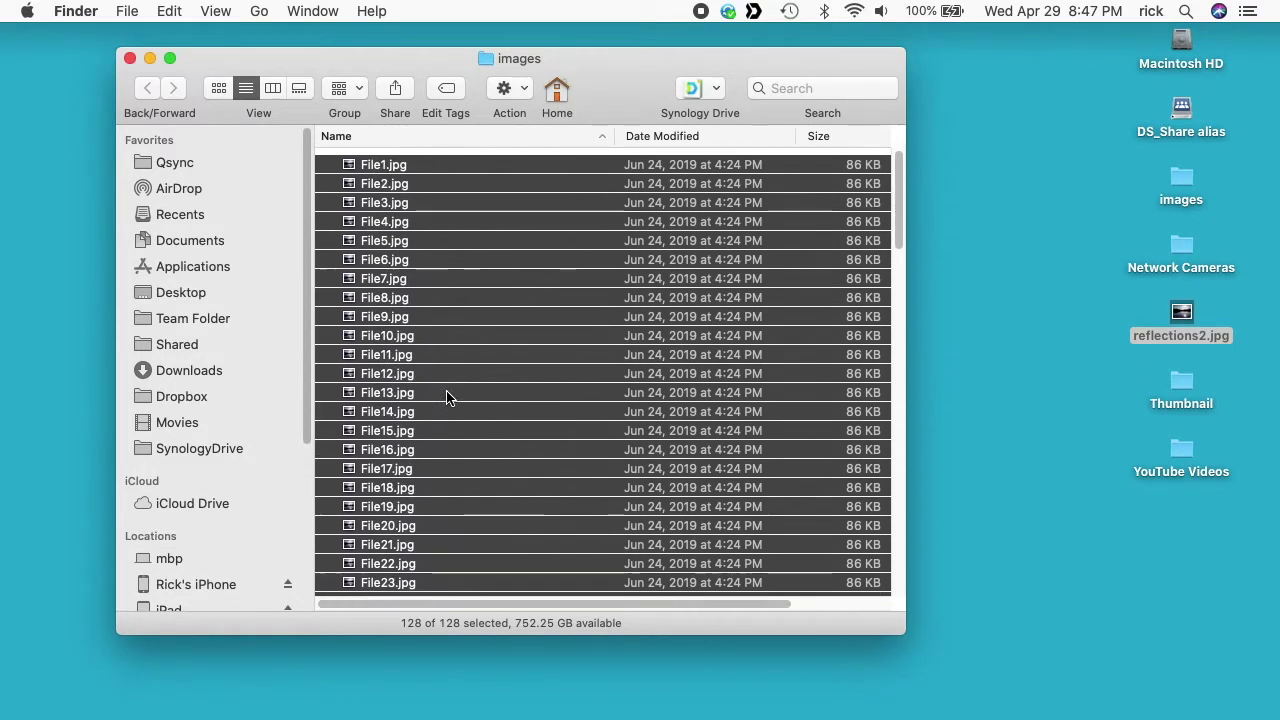
- Rename the 128 images with the Name and Counter format, giving File00001.jpg onward
right_click(451, 397)
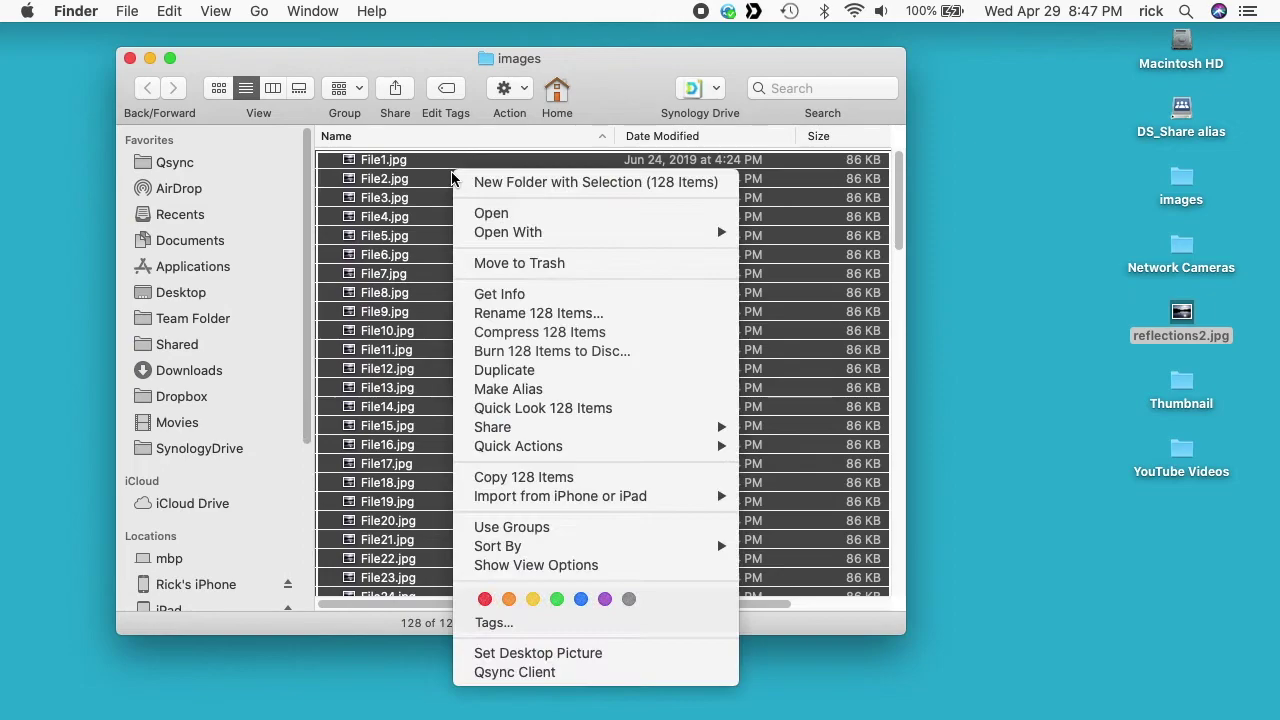
click(515, 314)
click(474, 198)
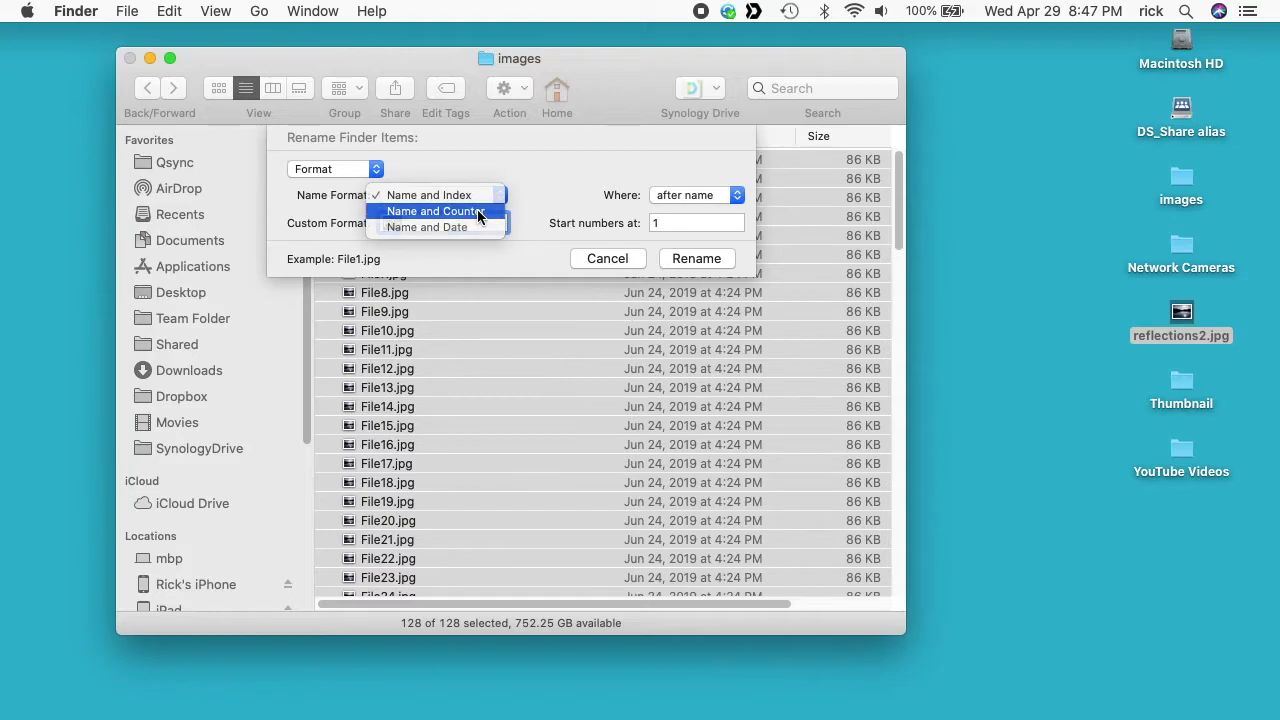
click(478, 212)
click(719, 258)
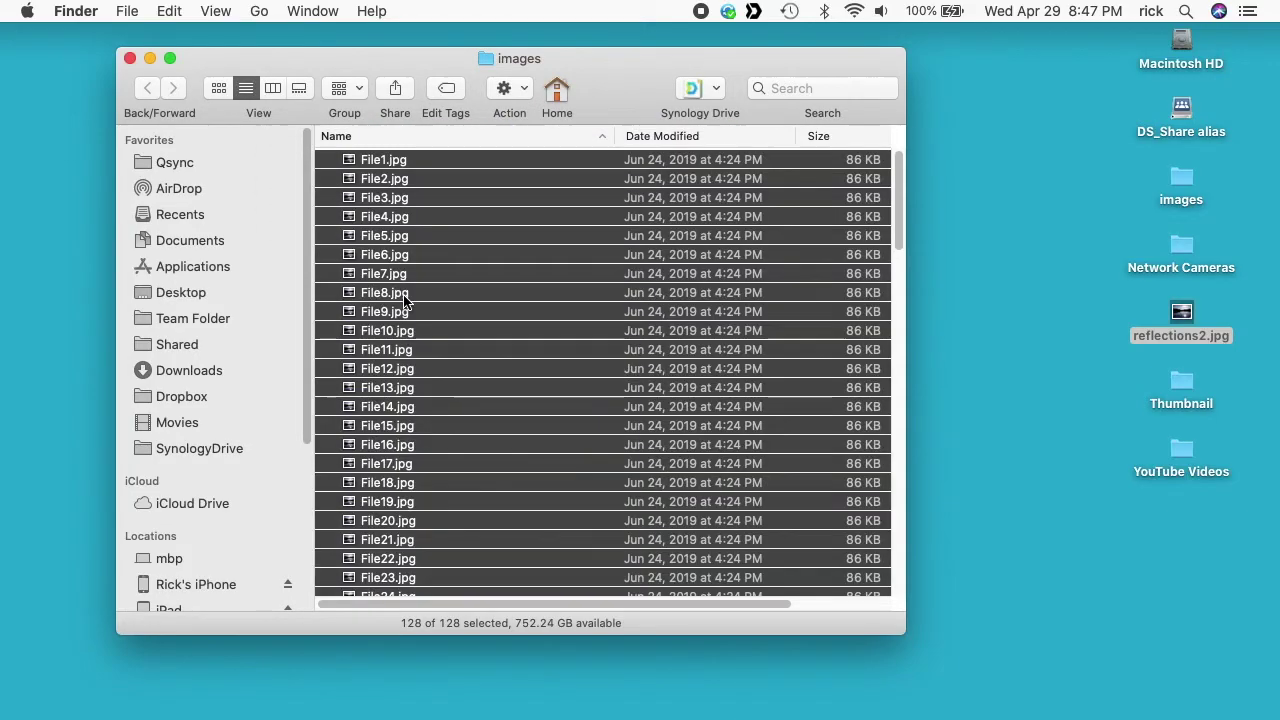
scroll(495, 345, down, 8)
scroll(495, 343, down, 10)
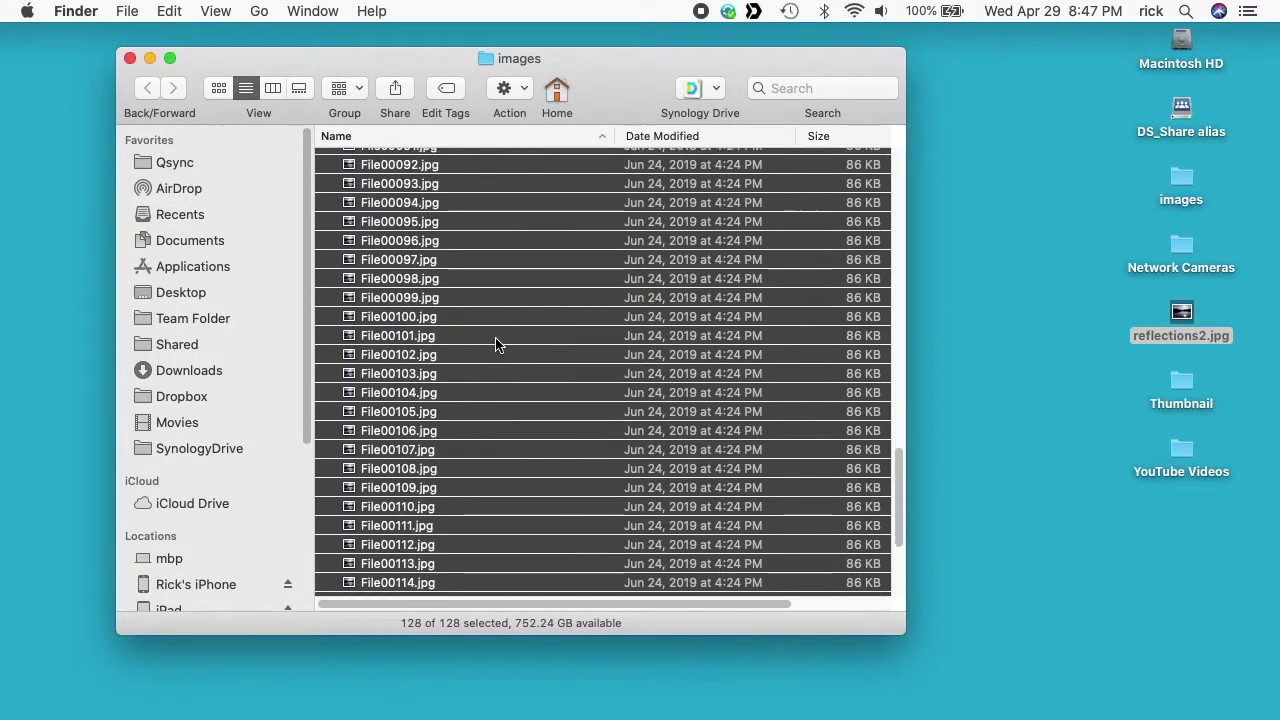
scroll(494, 330, up, 15)
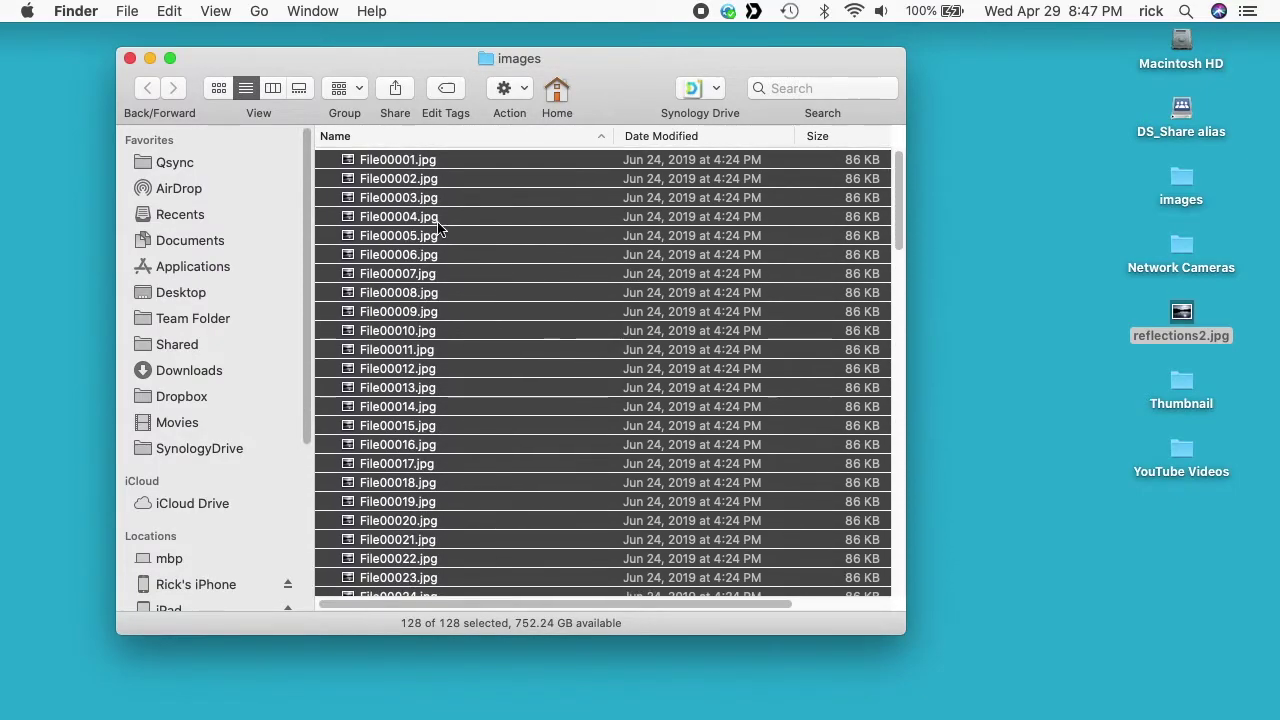
- Rename the 128 images again using the Name and Date format
right_click(433, 192)
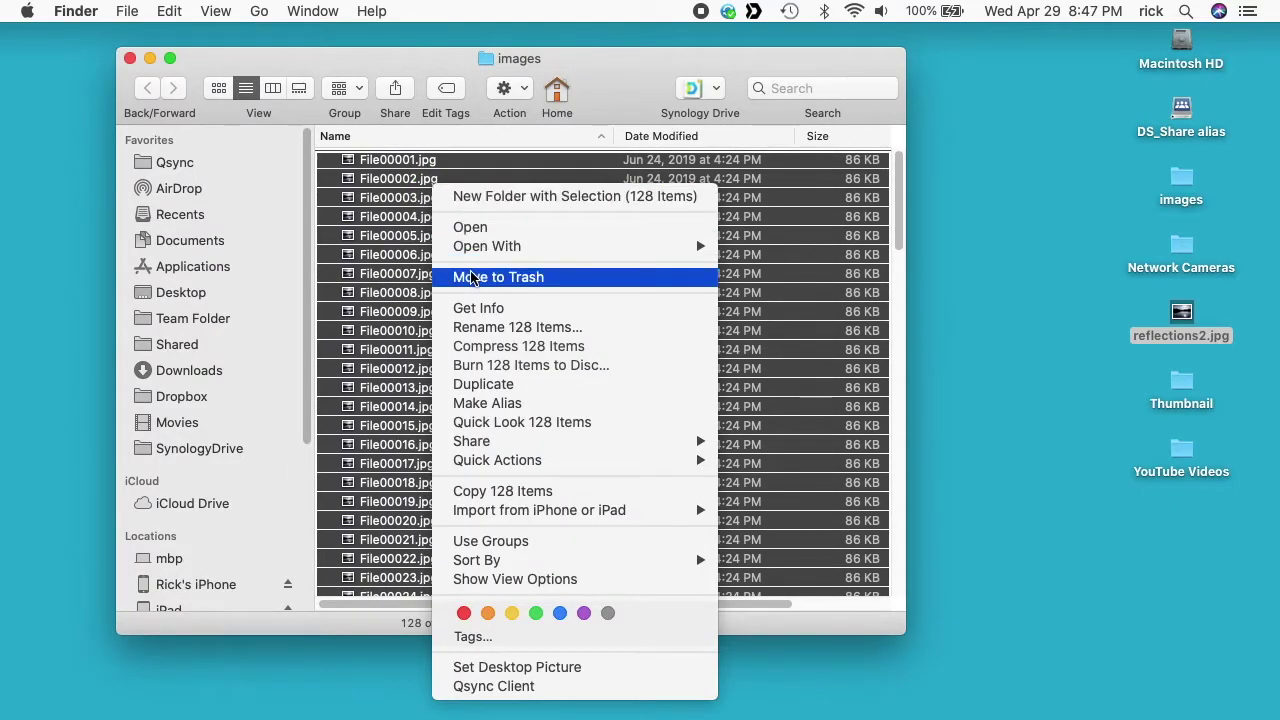
click(471, 327)
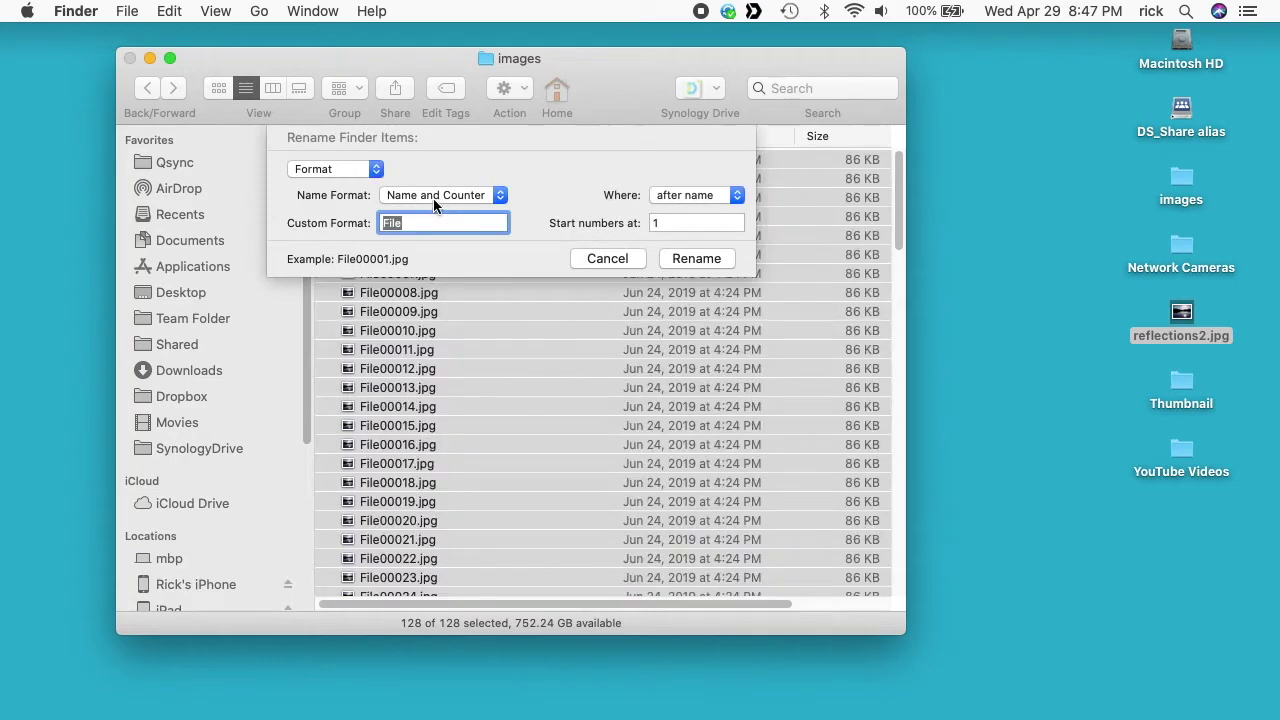
click(433, 197)
key(Escape)
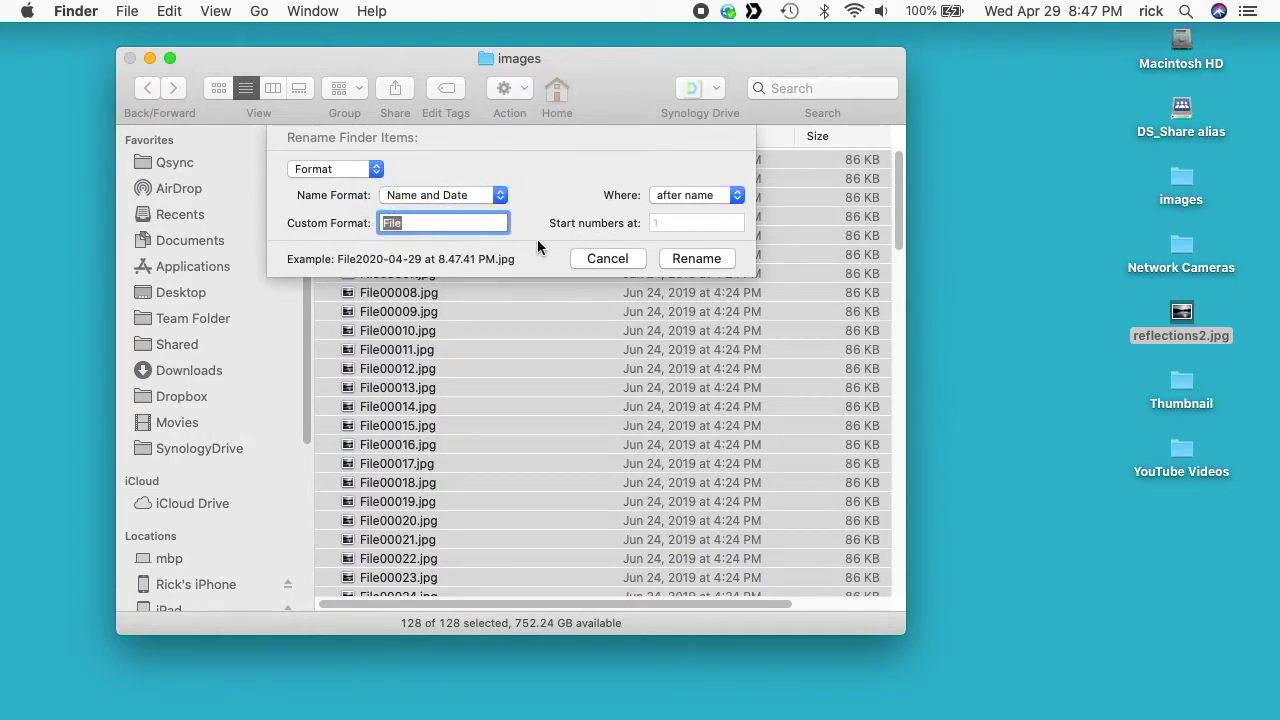
click(672, 262)
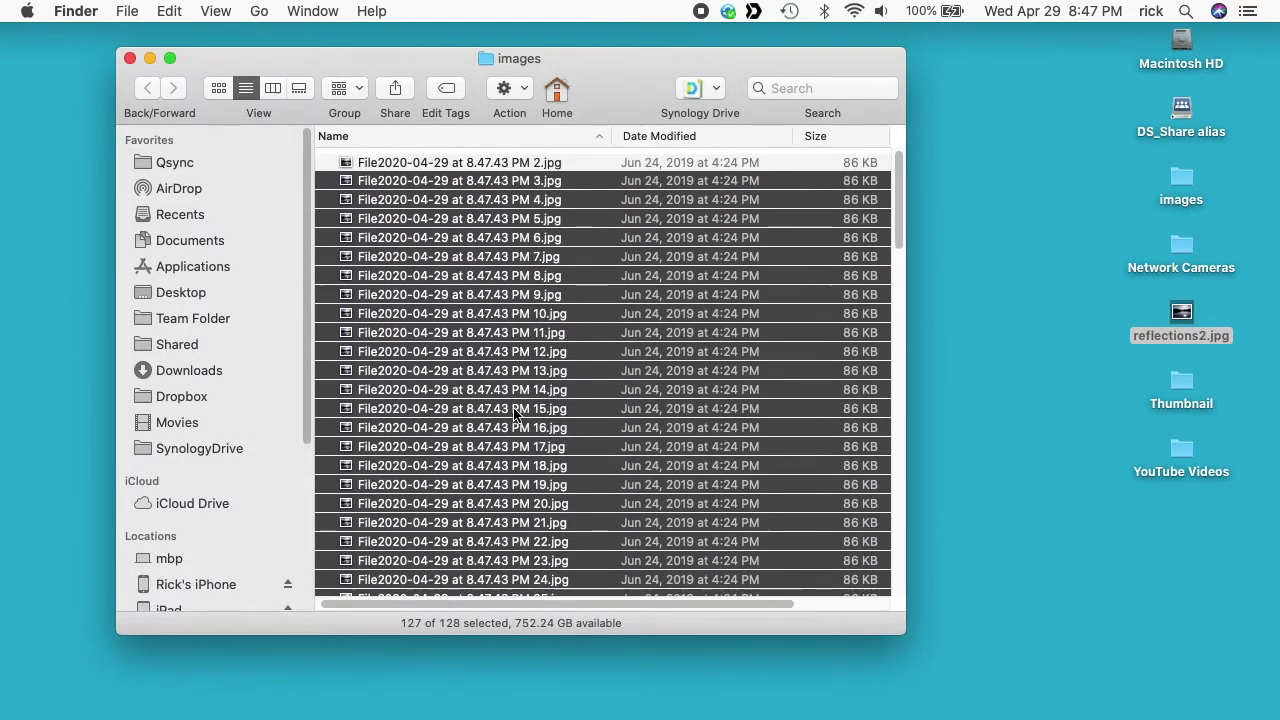
- Scroll through the renamed list, then select all 128 files
scroll(515, 413, down, 1)
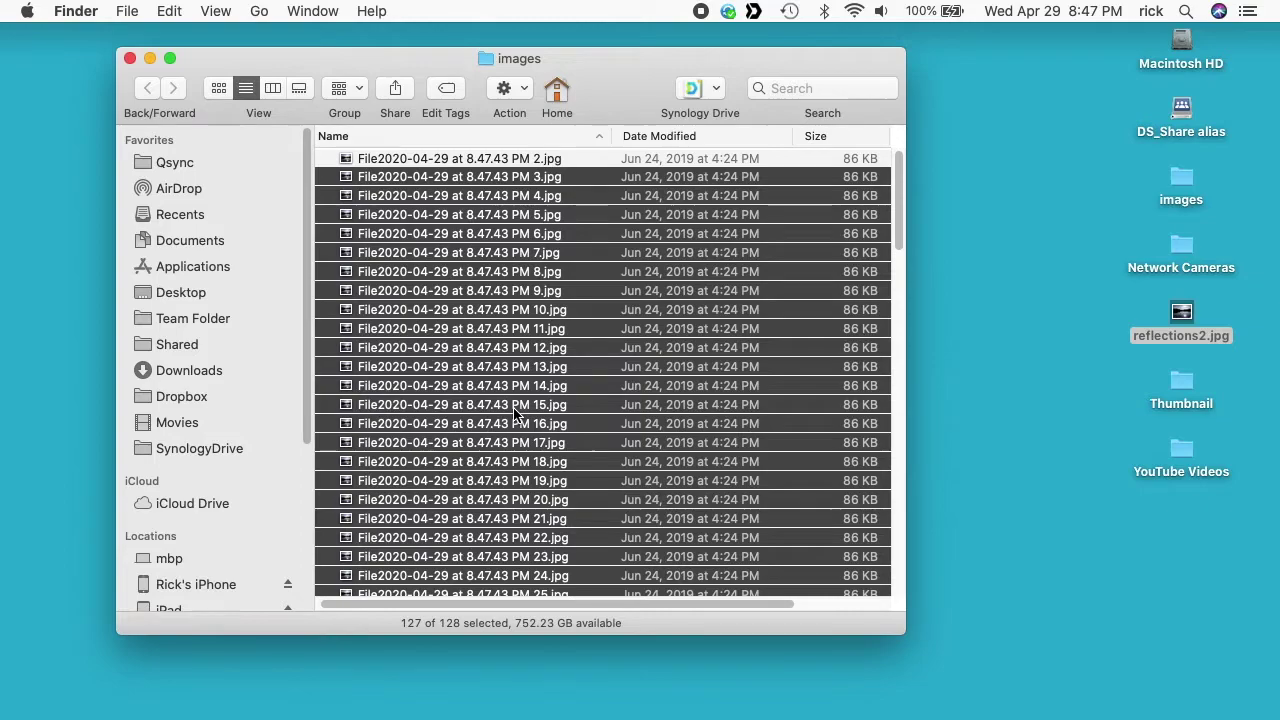
scroll(517, 253, down, 3)
scroll(517, 253, down, 15)
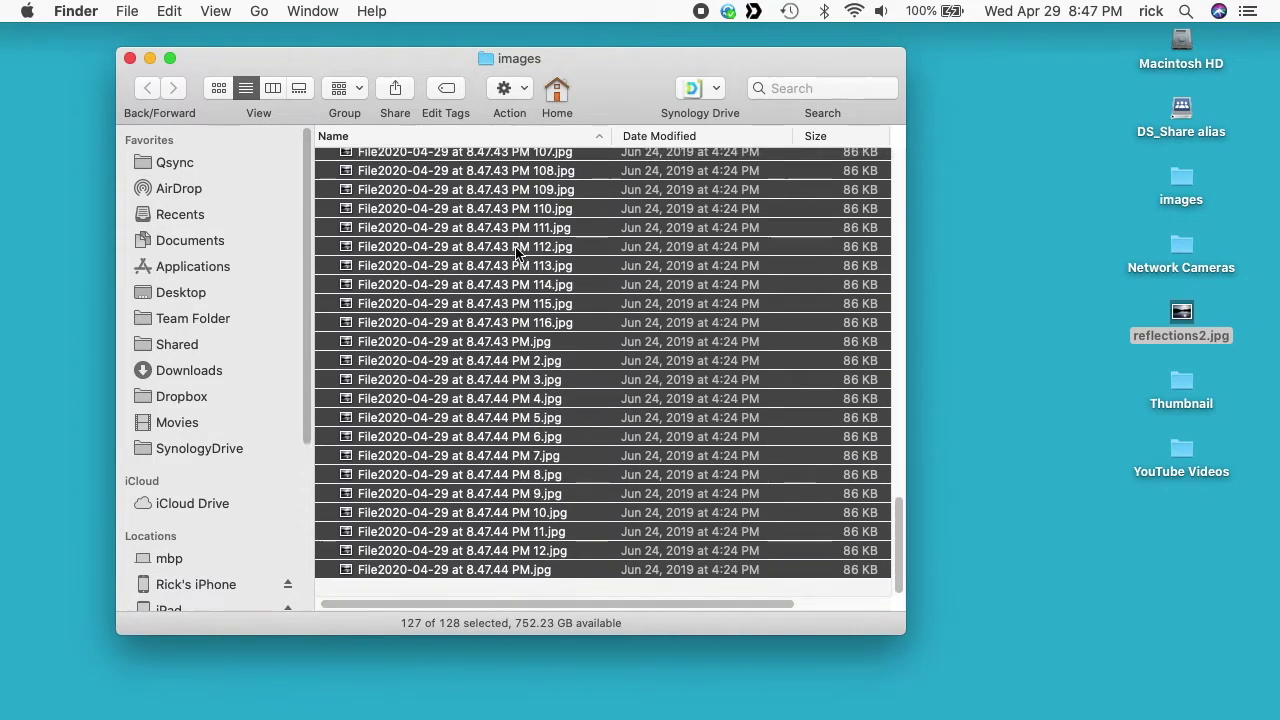
scroll(517, 253, up, 15)
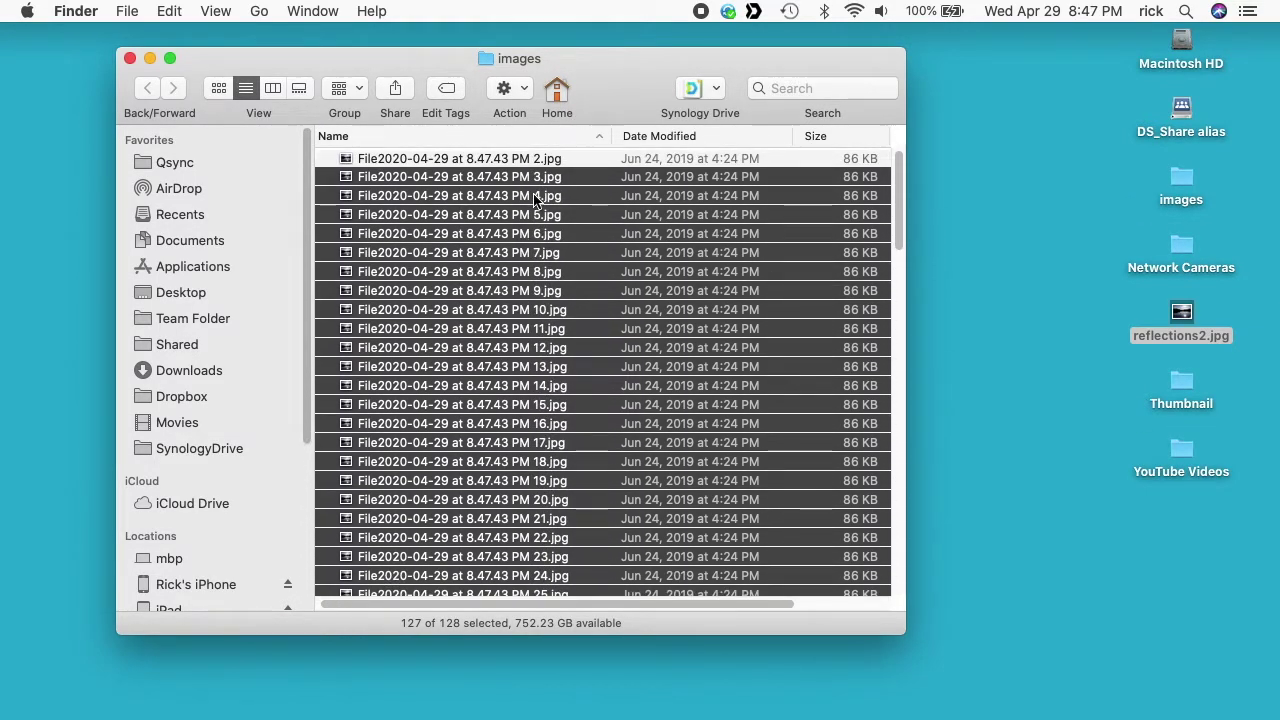
click(476, 216)
key(super+a)
- Rename with Name and Counter, counter before the name, starting at 1700 (01700File.jpg)
right_click(476, 216)
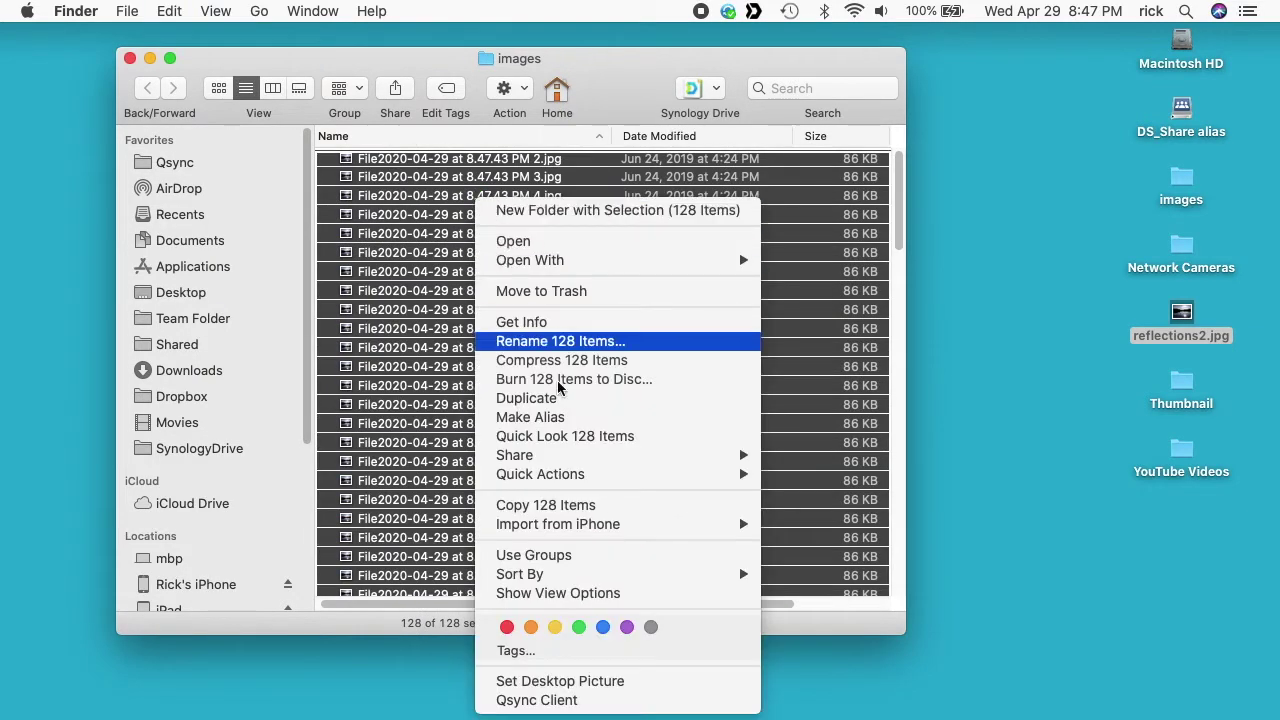
click(561, 341)
click(420, 195)
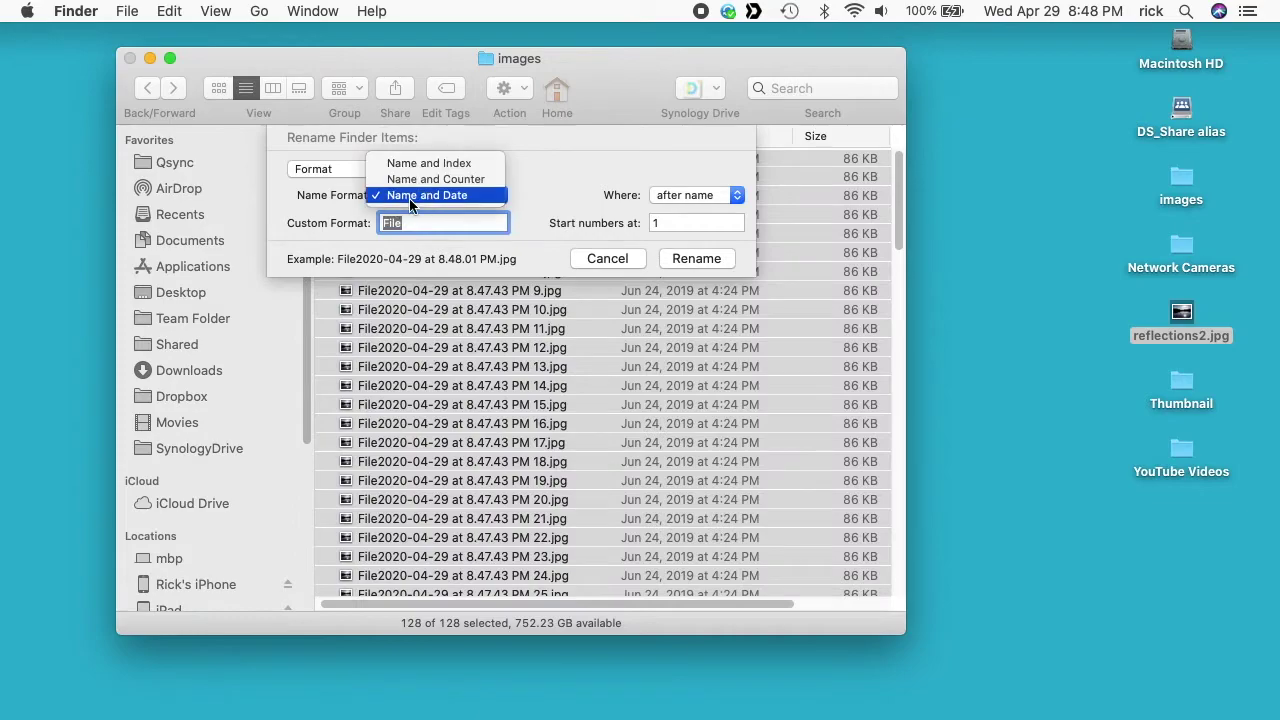
click(433, 180)
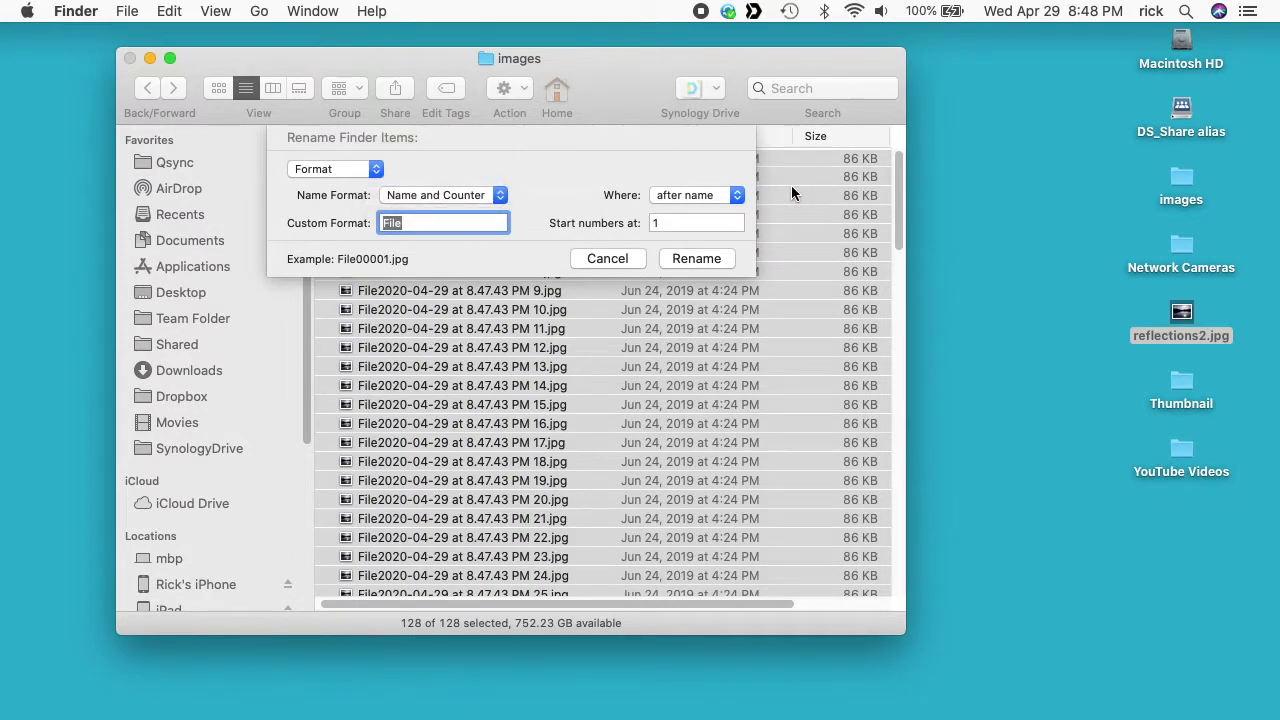
click(697, 195)
click(713, 211)
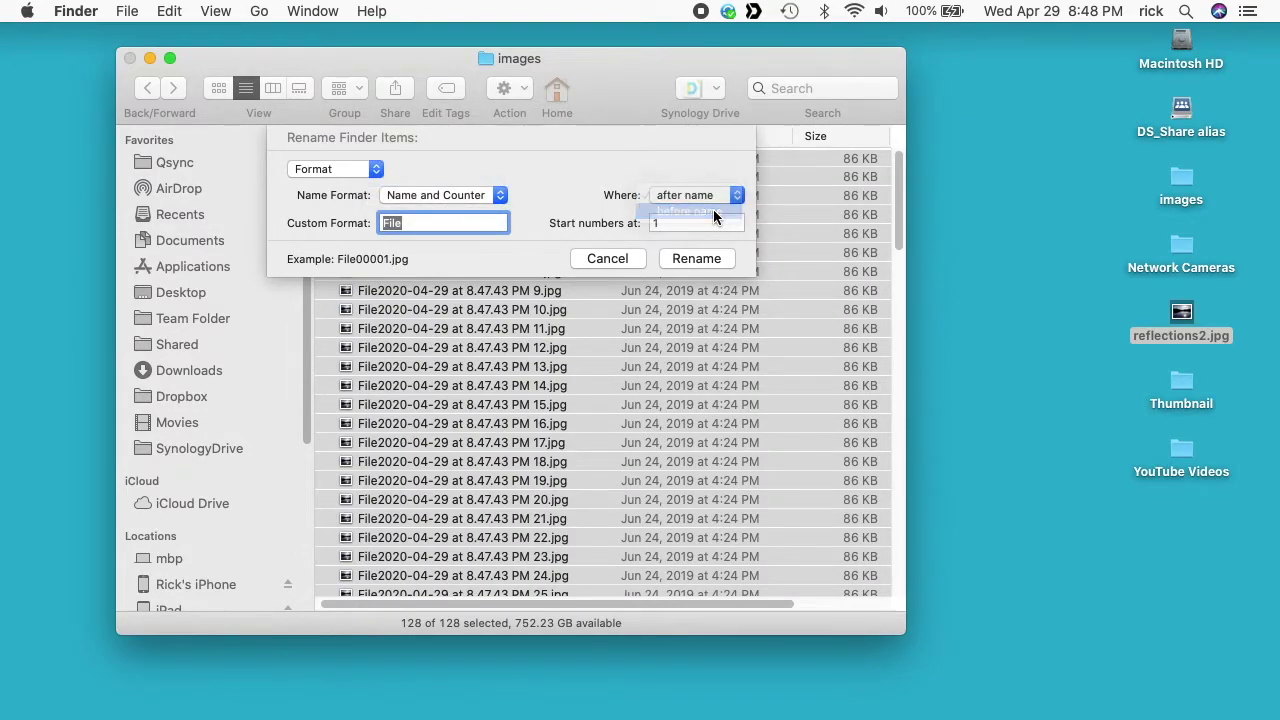
click(691, 222)
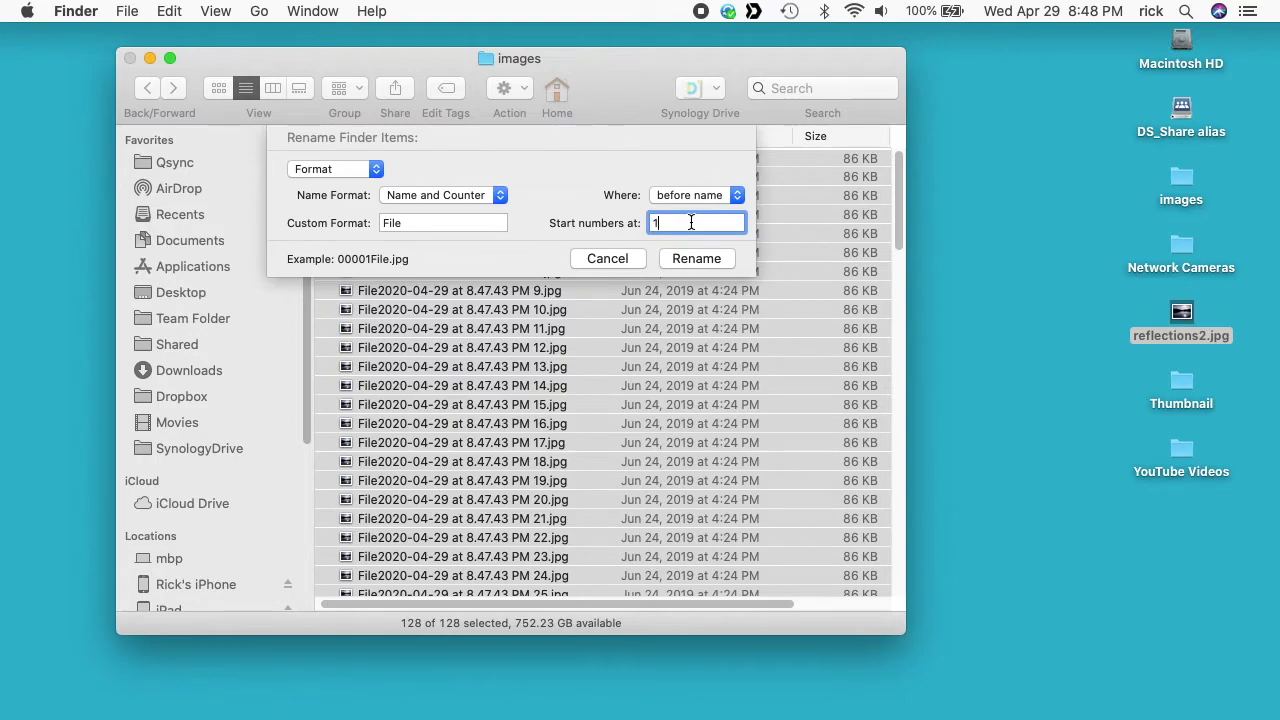
text(700)
click(693, 259)
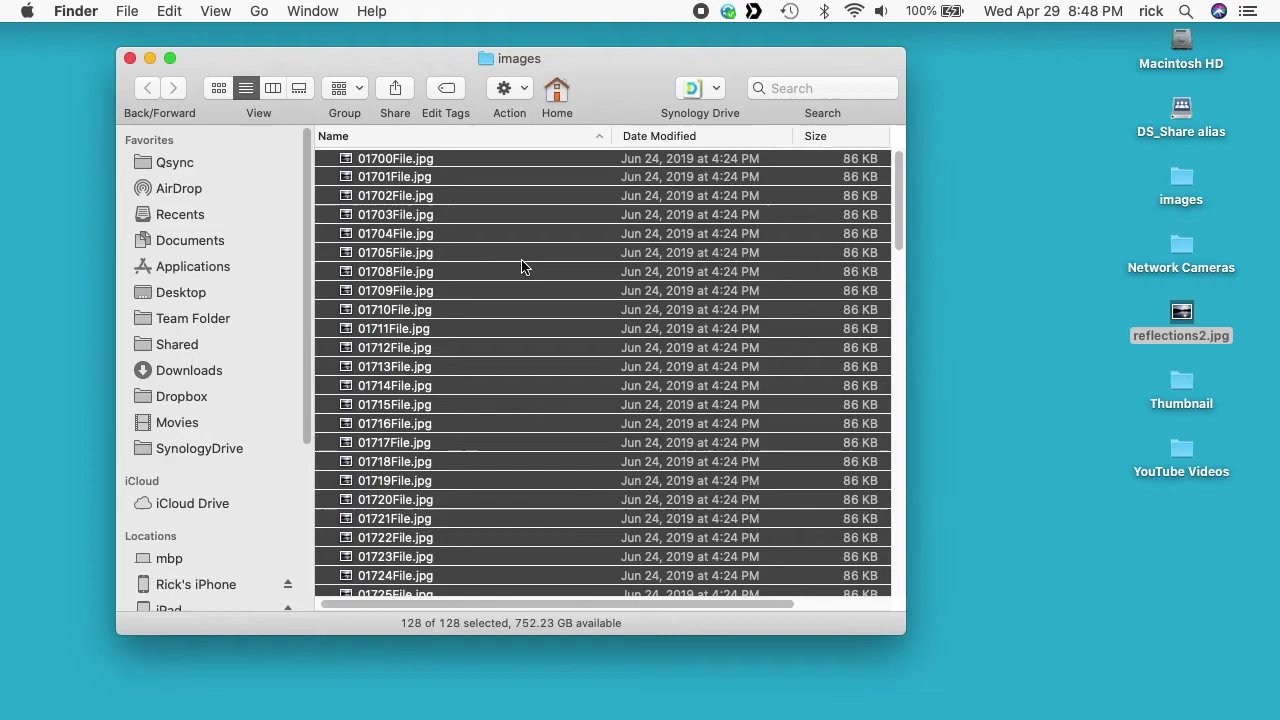
scroll(490, 378, down, 20)
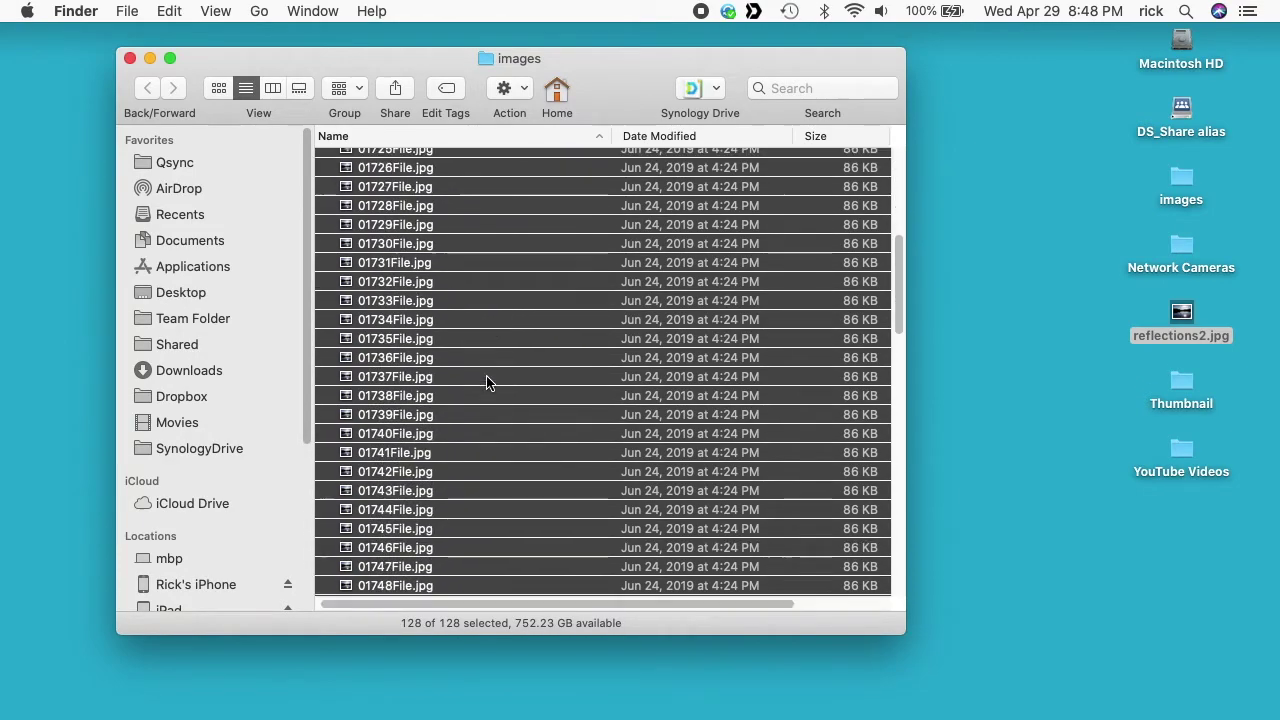
scroll(488, 381, up, 20)
- Add the text 'photo_' before every file name
right_click(473, 210)
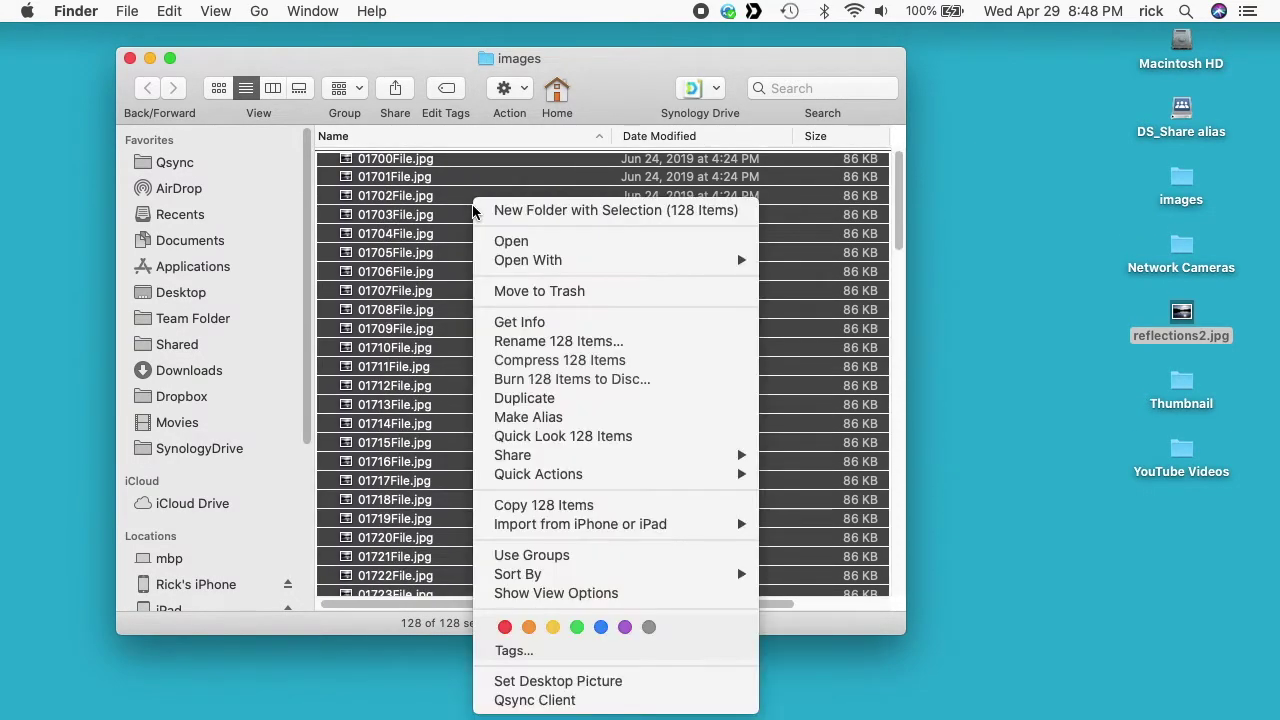
click(523, 341)
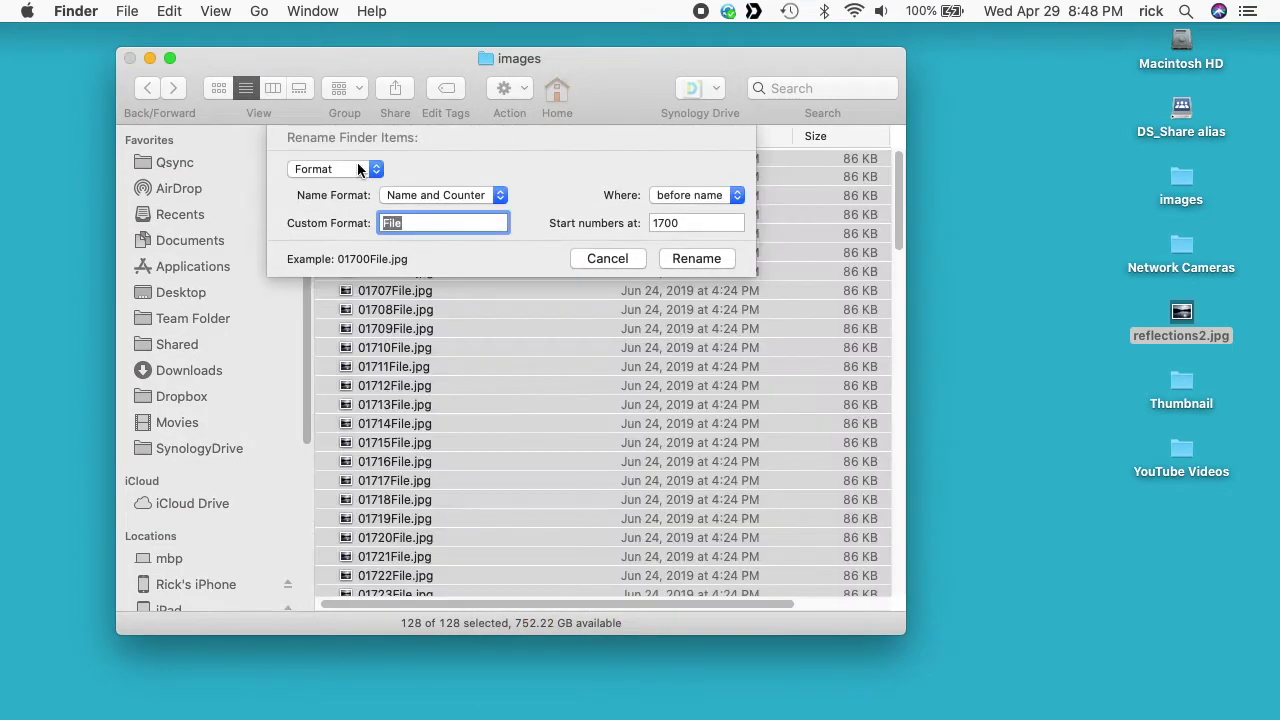
click(357, 166)
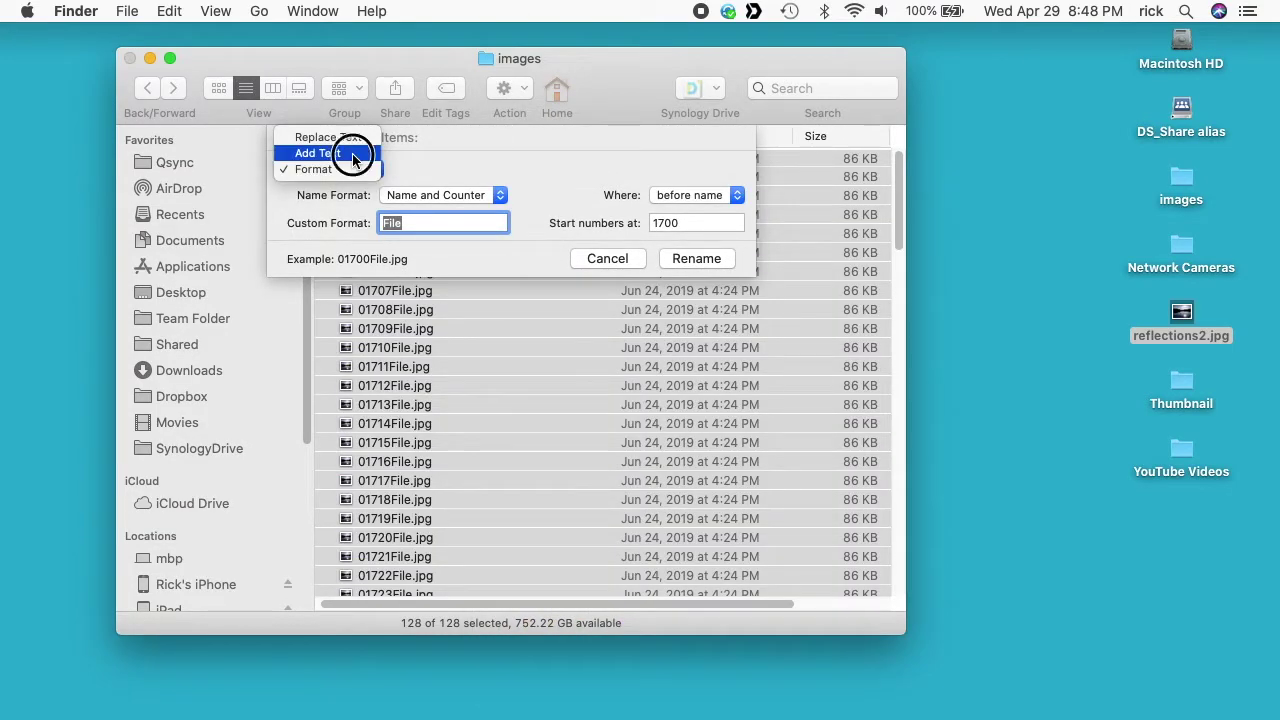
click(352, 153)
click(442, 169)
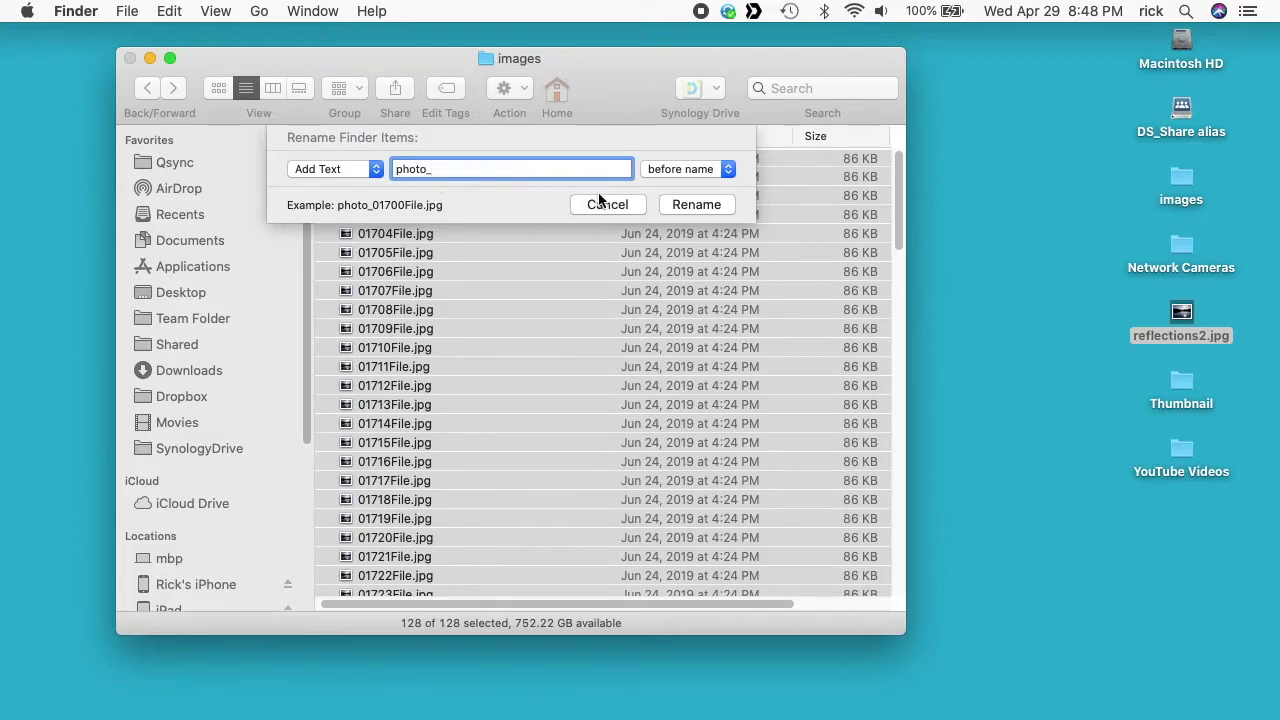
click(695, 169)
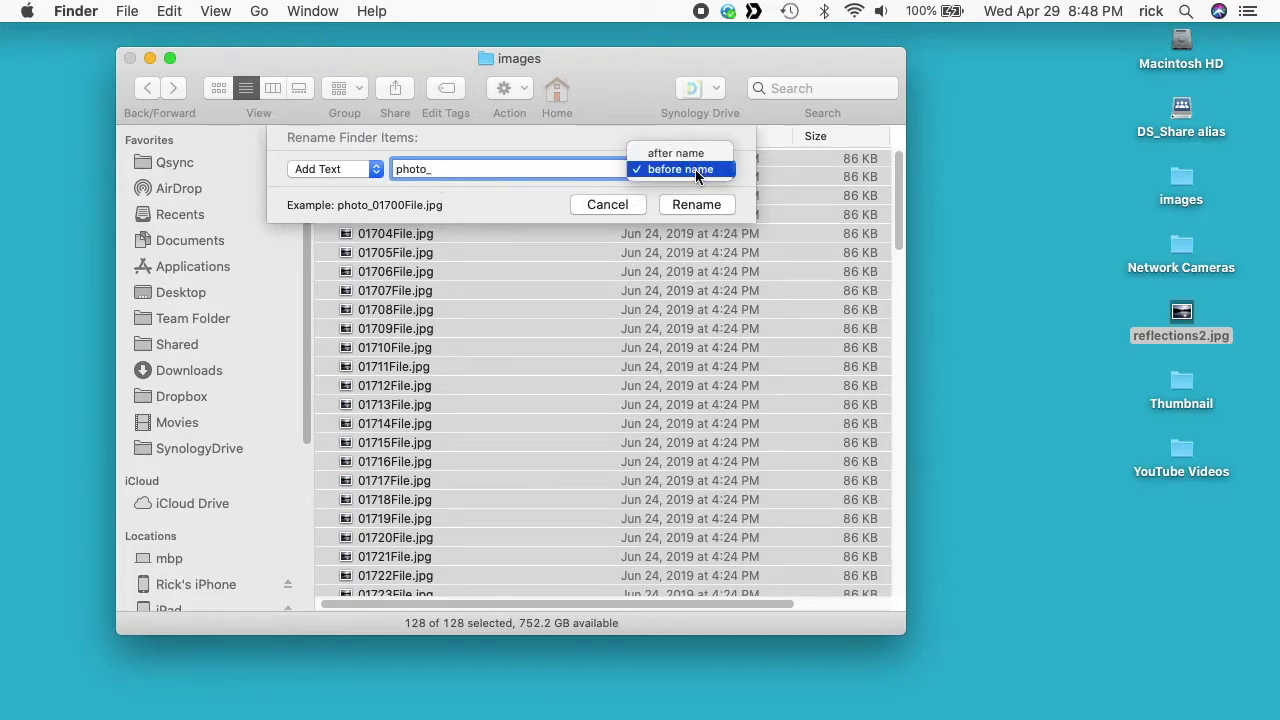
click(695, 169)
click(698, 203)
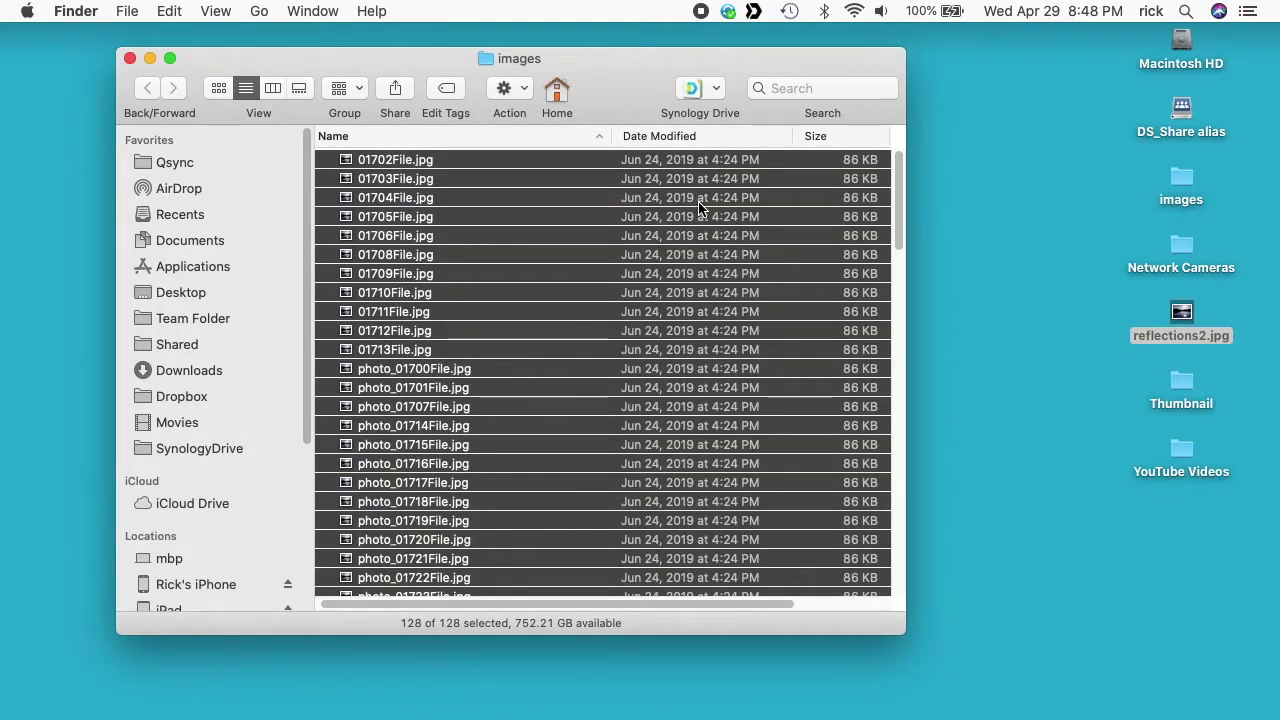
- Add the text 'edit' after every file name, giving photo_01700Fileedit.jpg
right_click(420, 198)
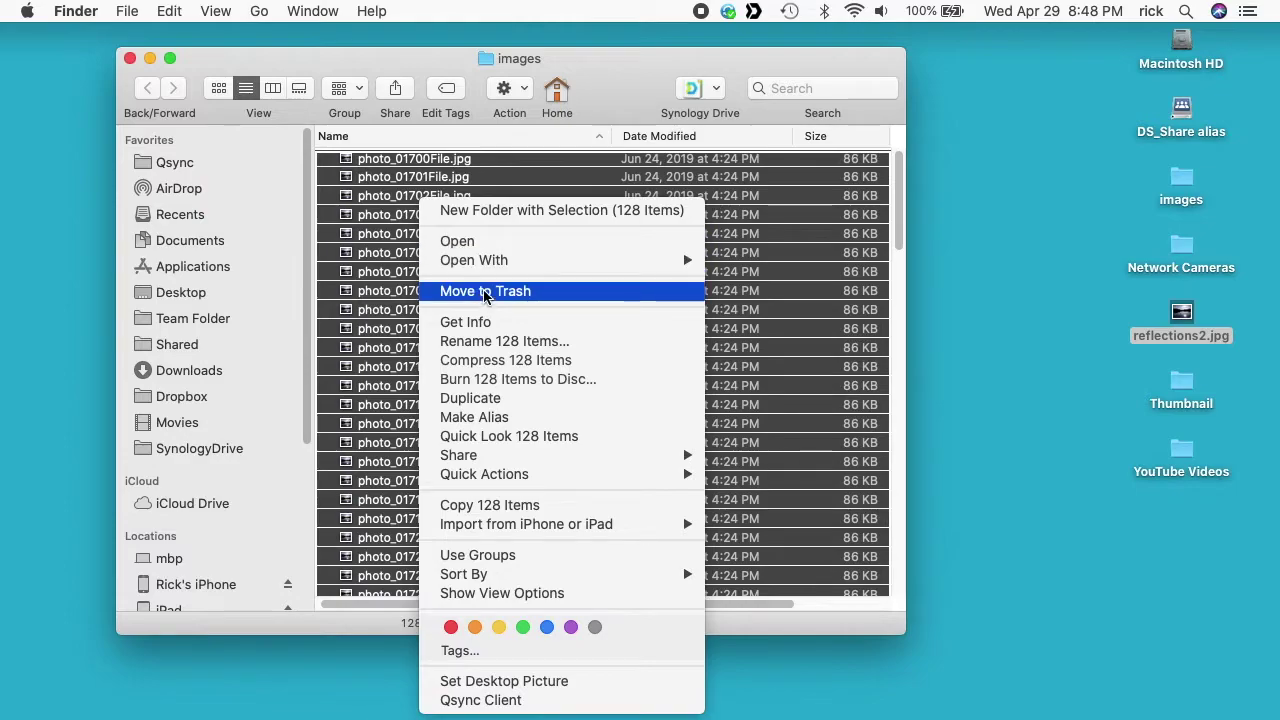
click(485, 341)
click(366, 170)
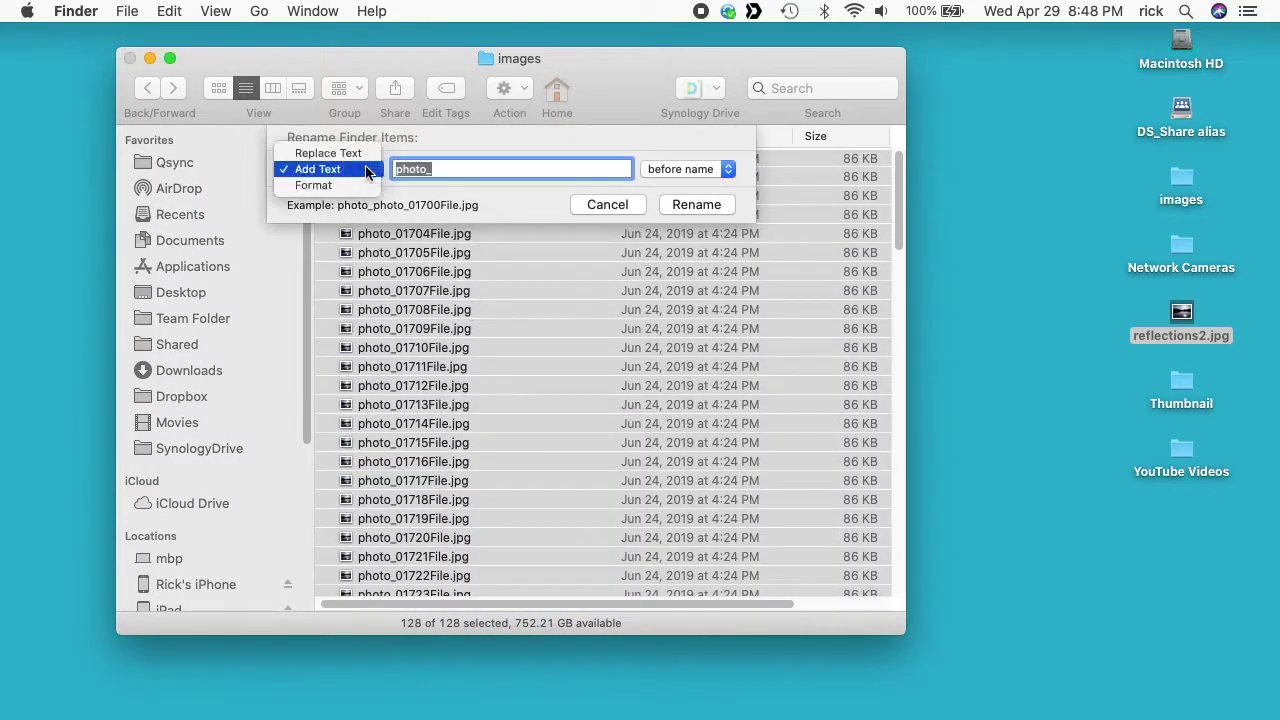
click(366, 170)
text(edit)
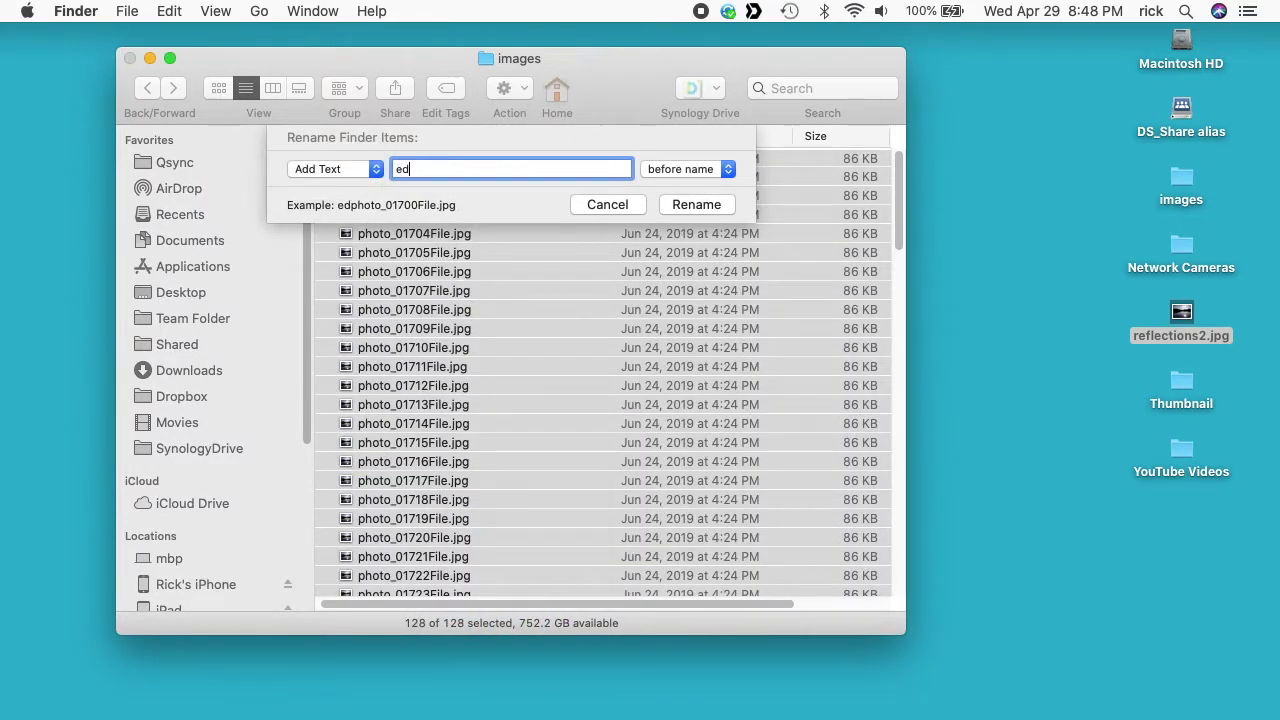
click(668, 178)
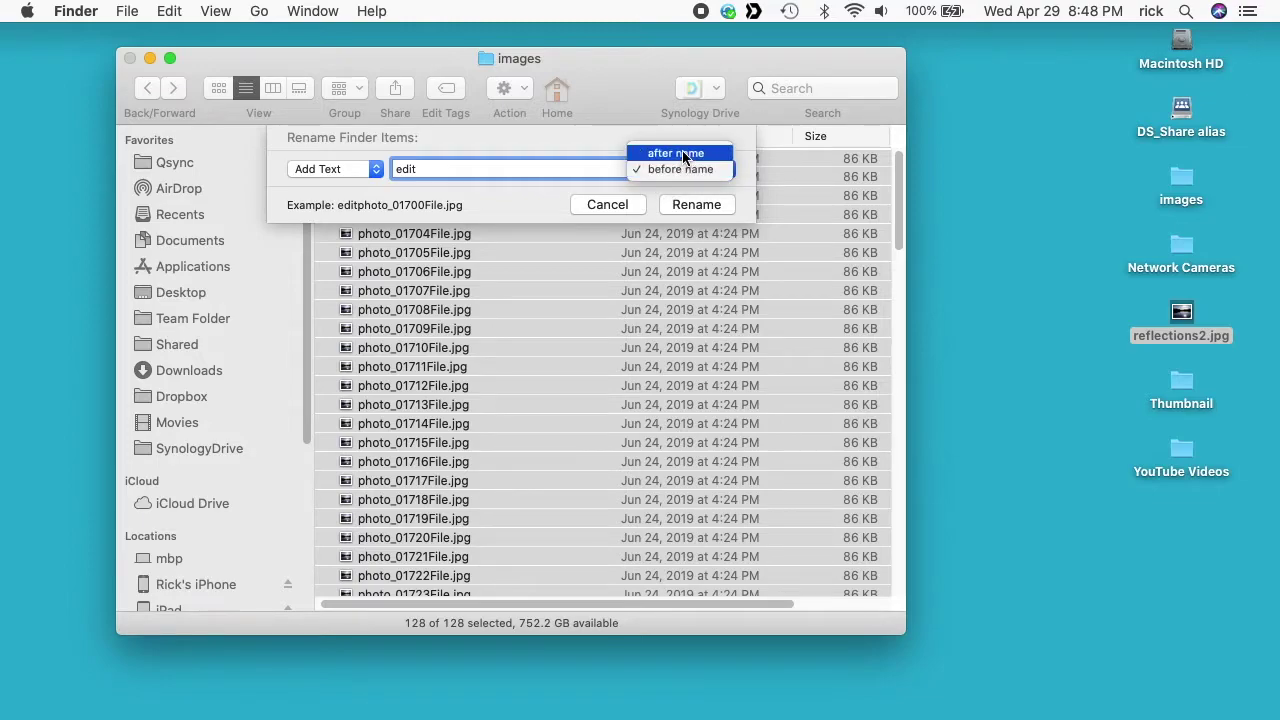
click(686, 151)
click(694, 201)
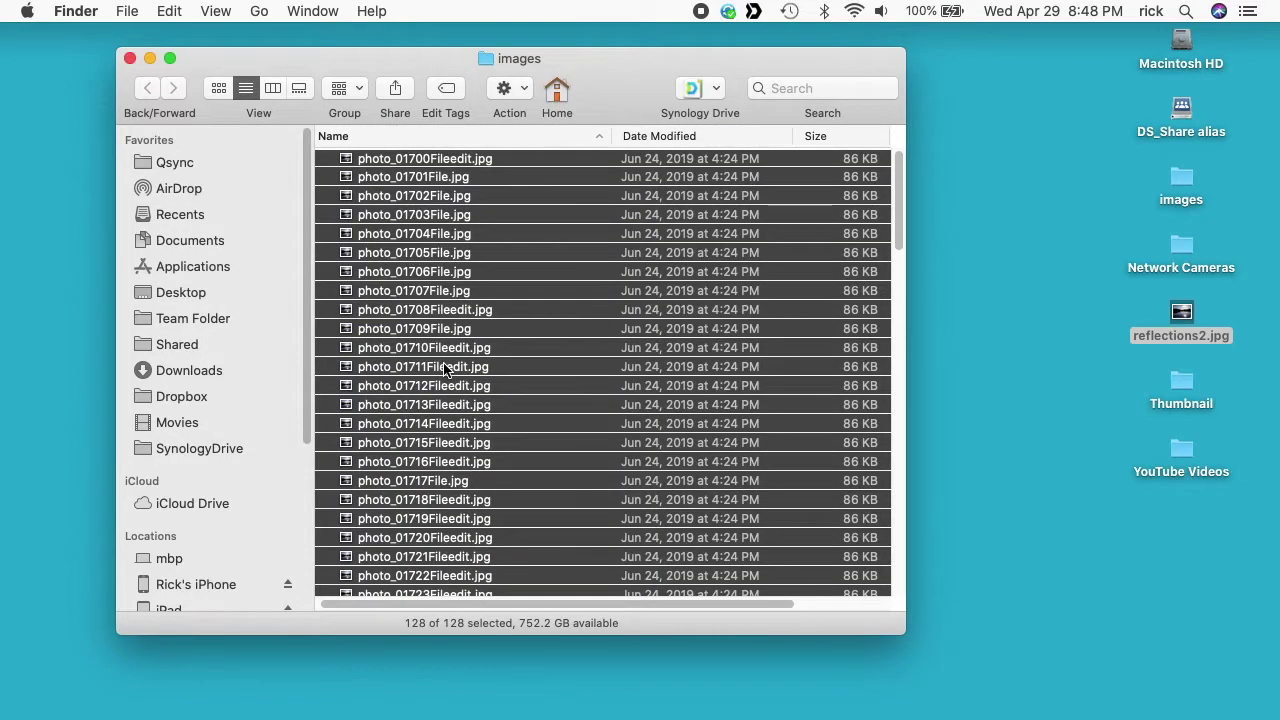
- Replace 'File' with nothing in all 128 names, giving photo_01700edit.jpg
right_click(395, 322)
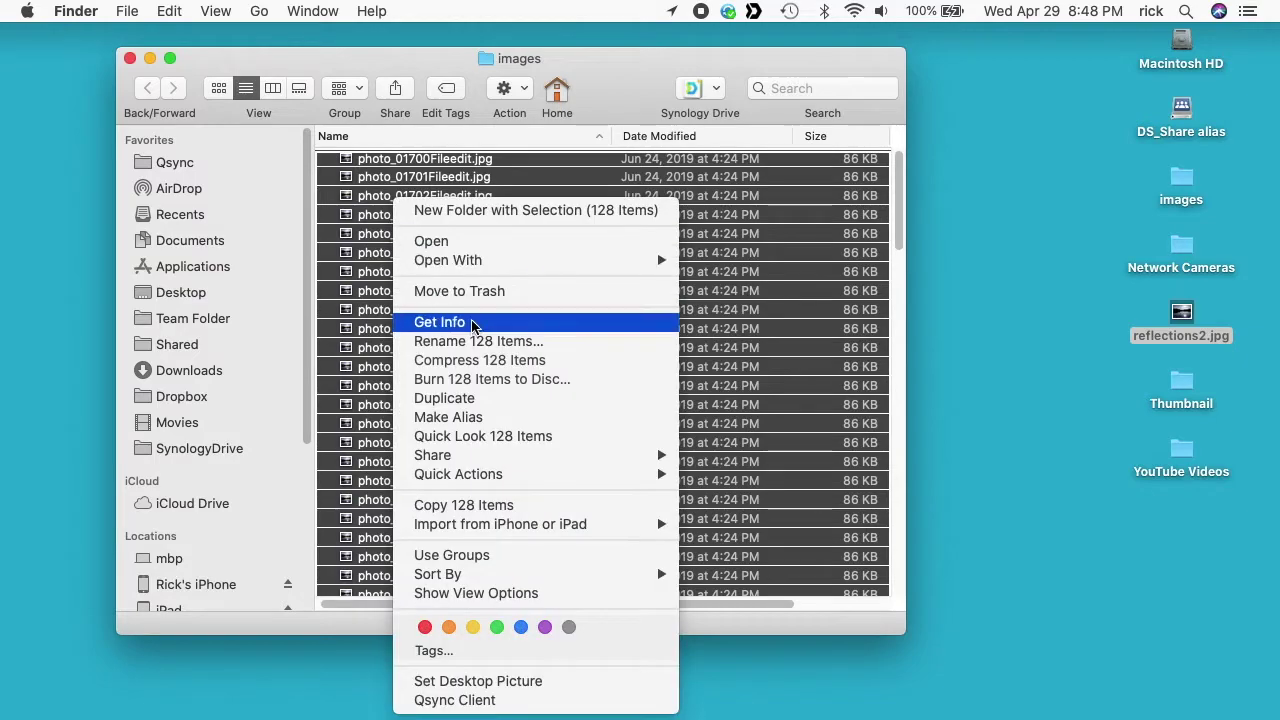
click(477, 342)
click(325, 169)
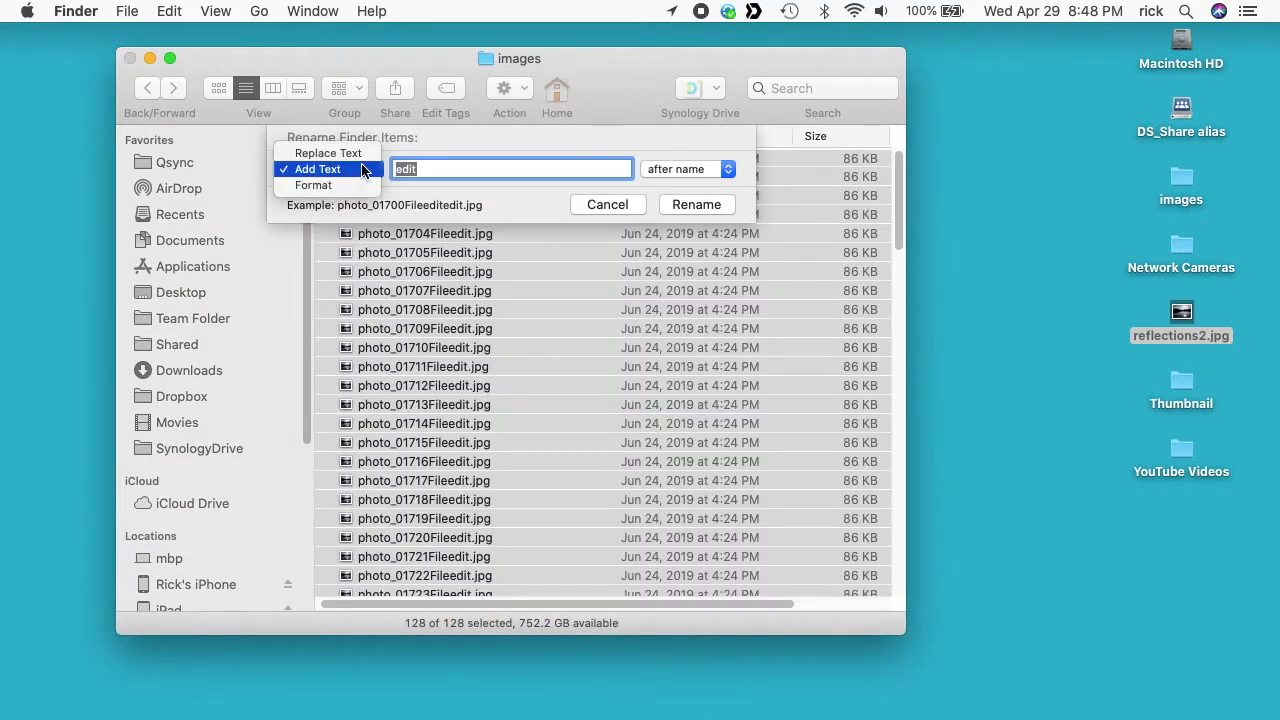
click(353, 155)
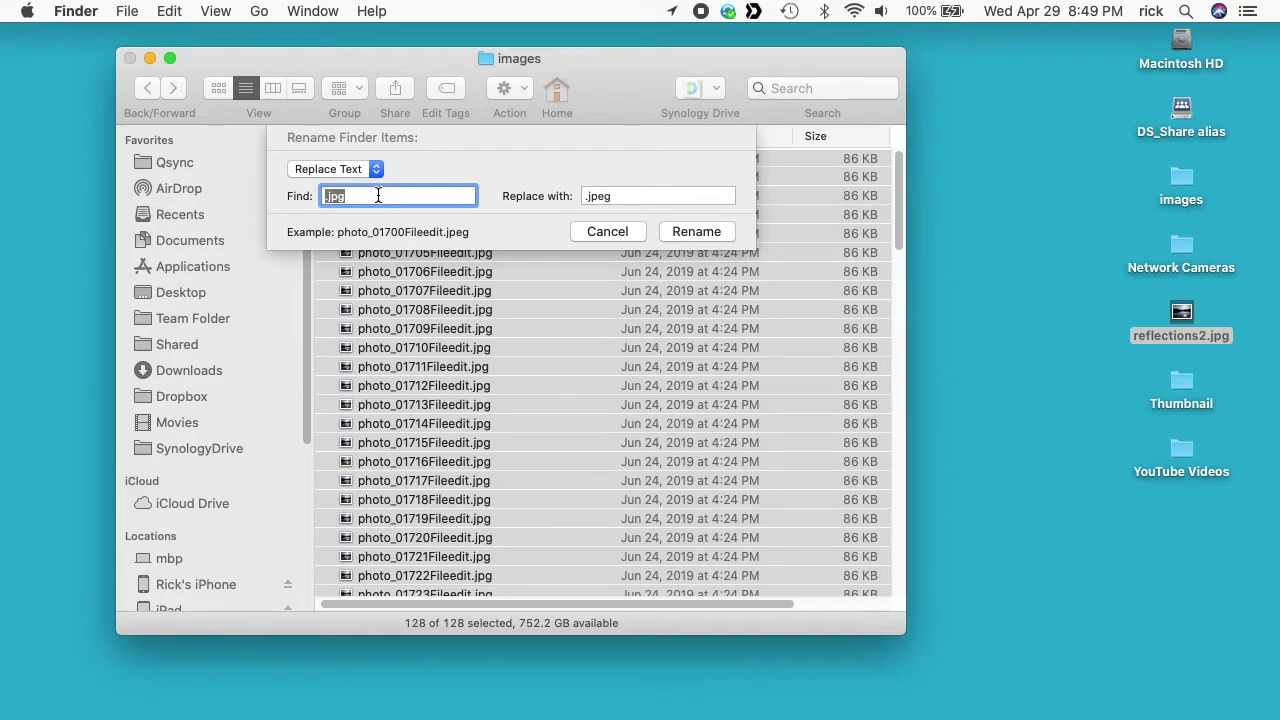
click(378, 196)
text(File)
key(Tab)
key(BackSpace)
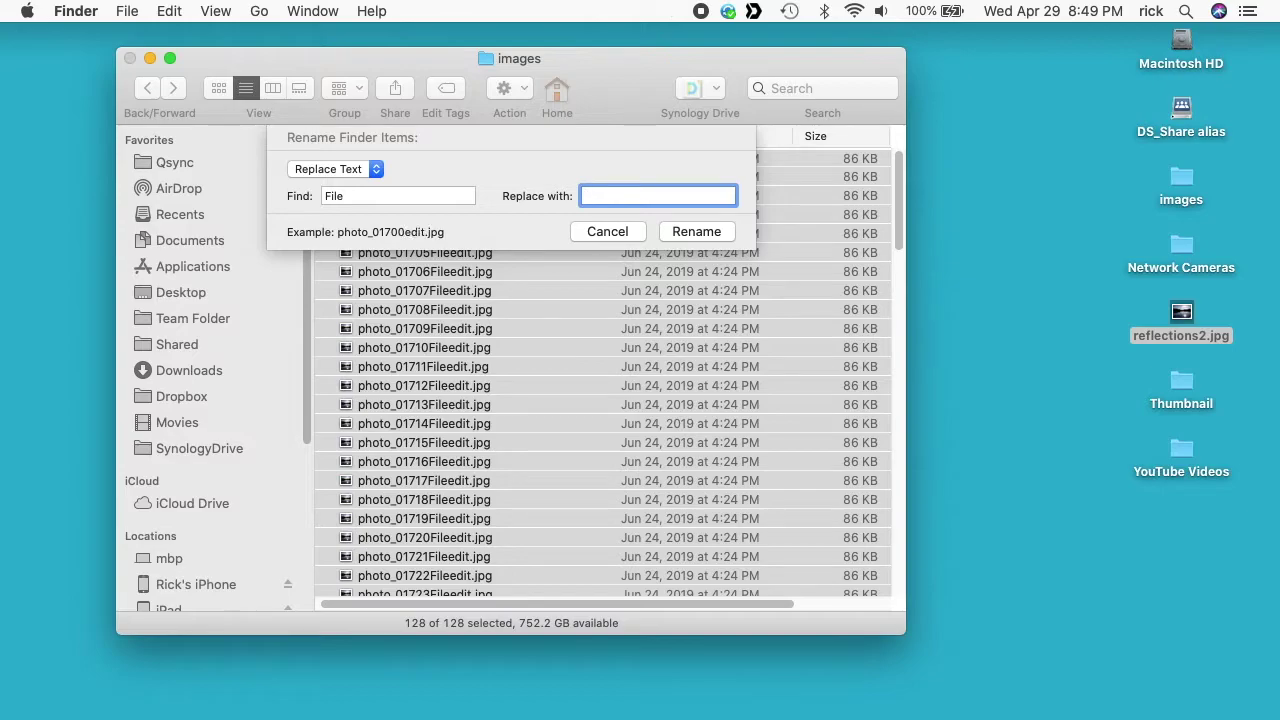
click(688, 233)
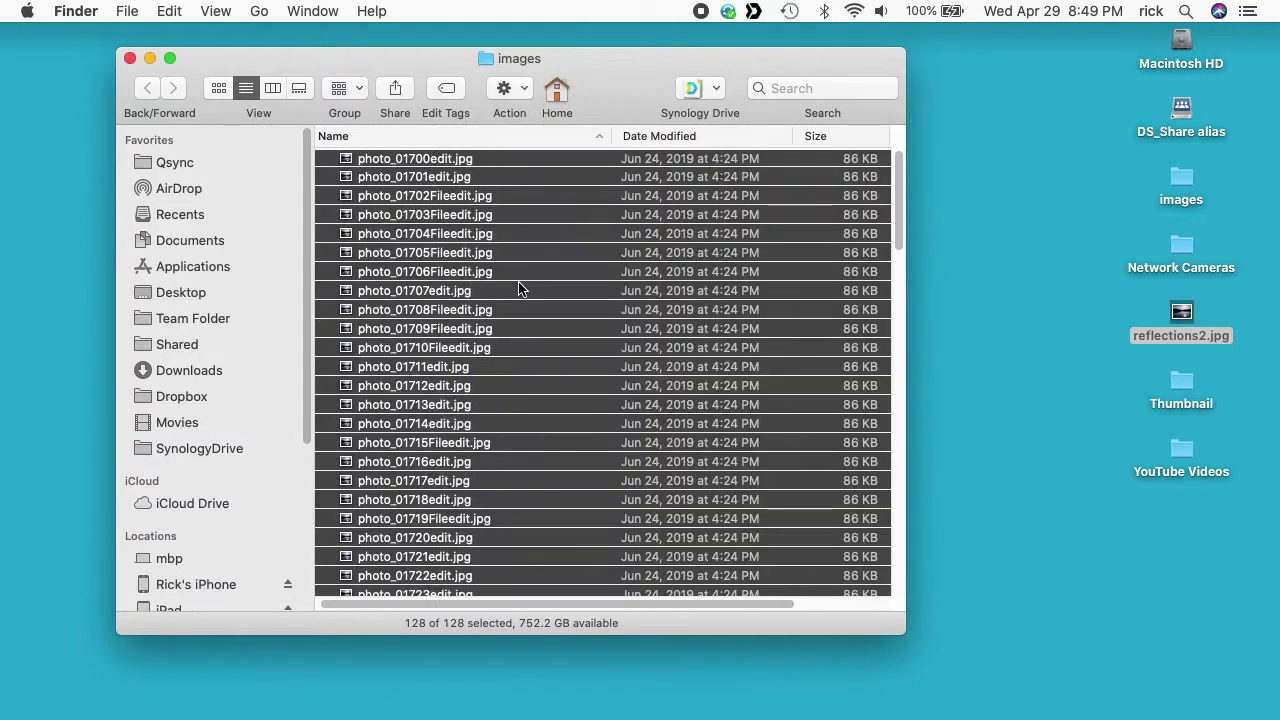
- Replace '.jpg' with '.jpeg' across all 128 file names
right_click(406, 251)
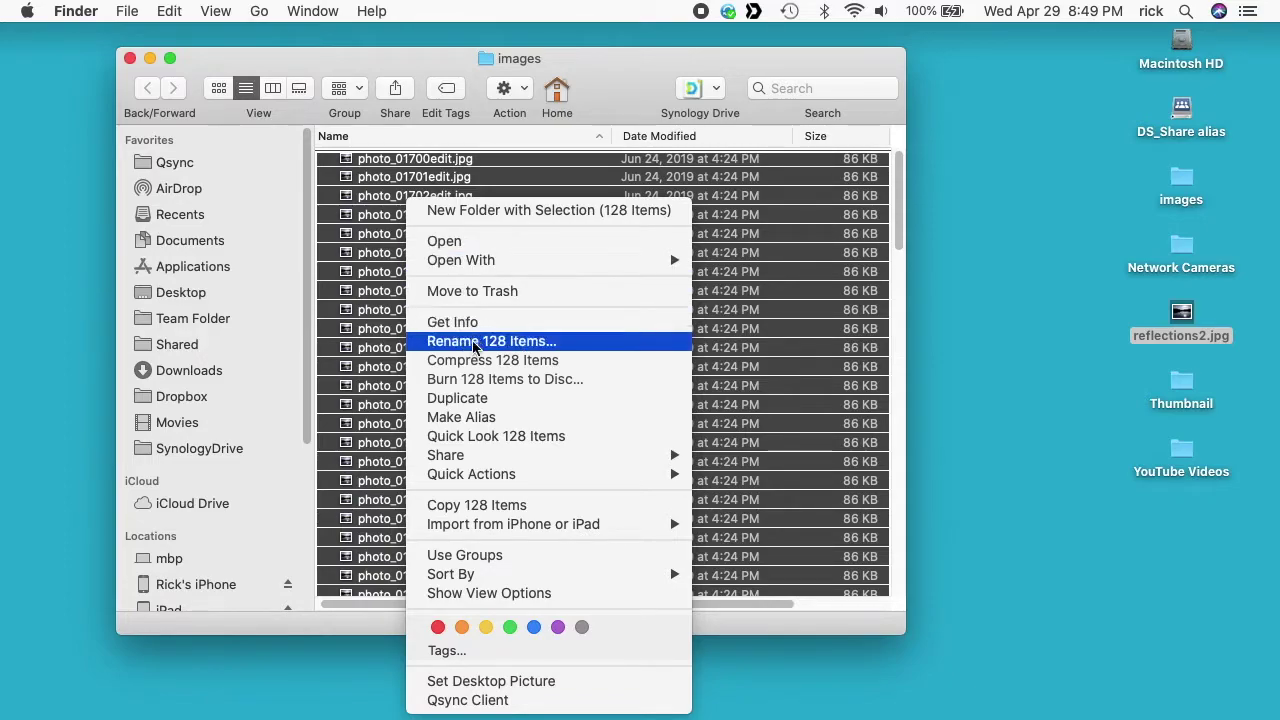
click(474, 342)
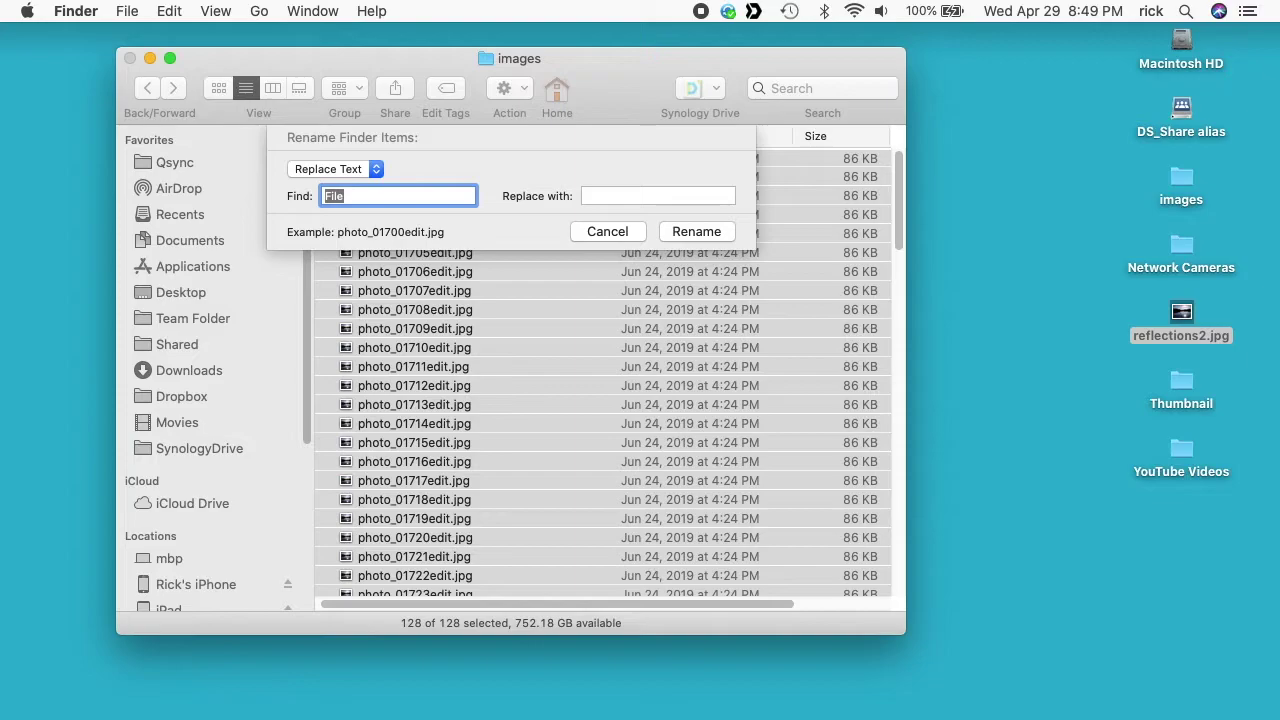
text(.jpg)
key(Tab)
text(.jp)
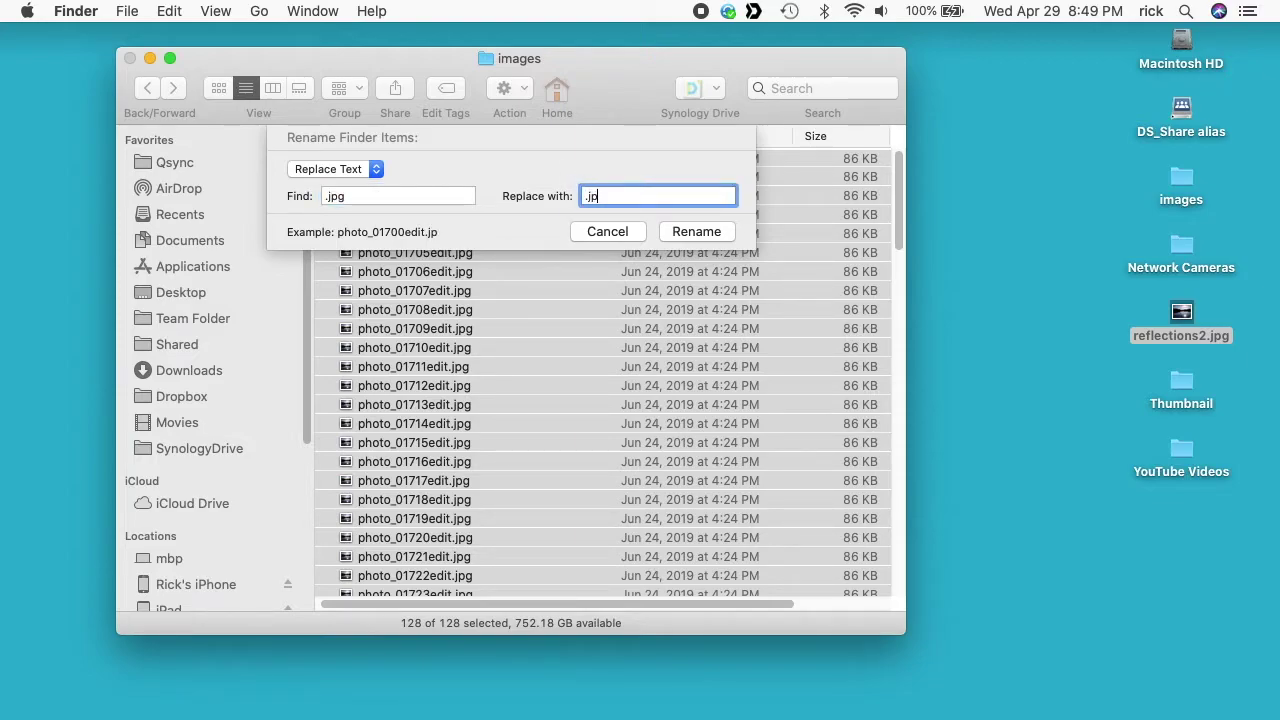
text(eg)
click(722, 231)
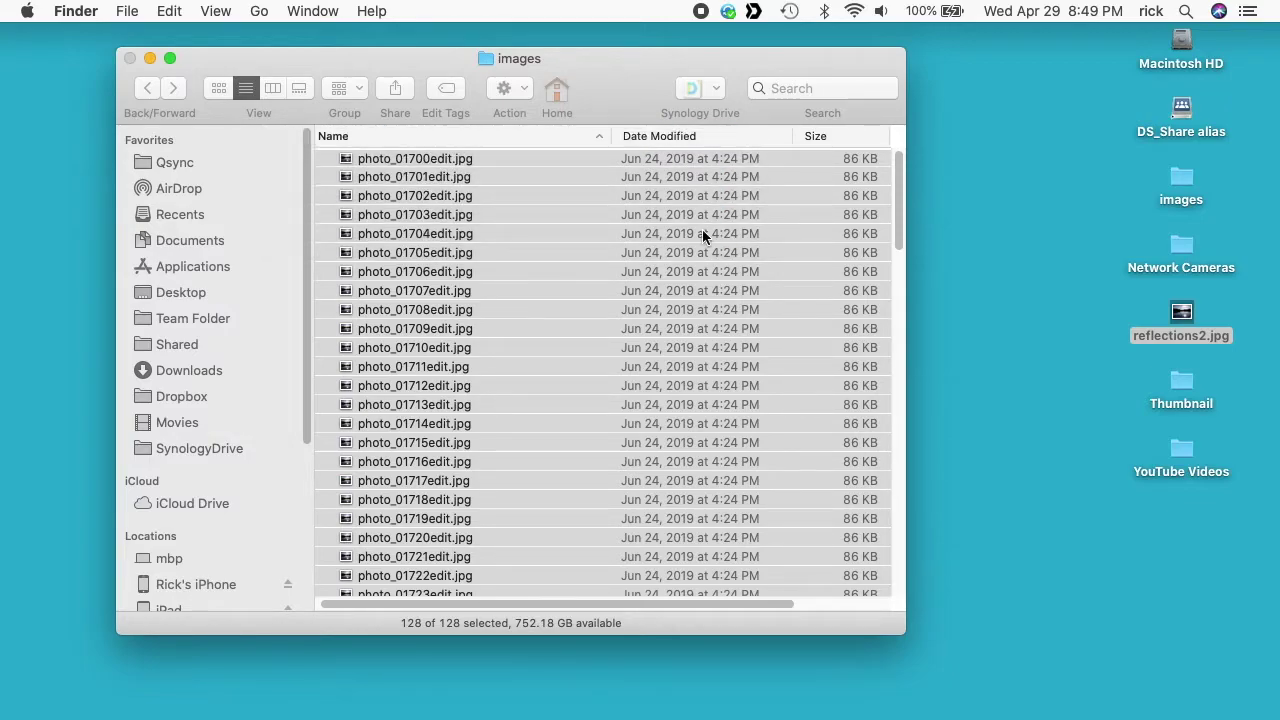
- Replace '.jpeg' with uppercase '.JPEG' in all 128 names, giving photo_01700edit.JPEG
click(432, 296)
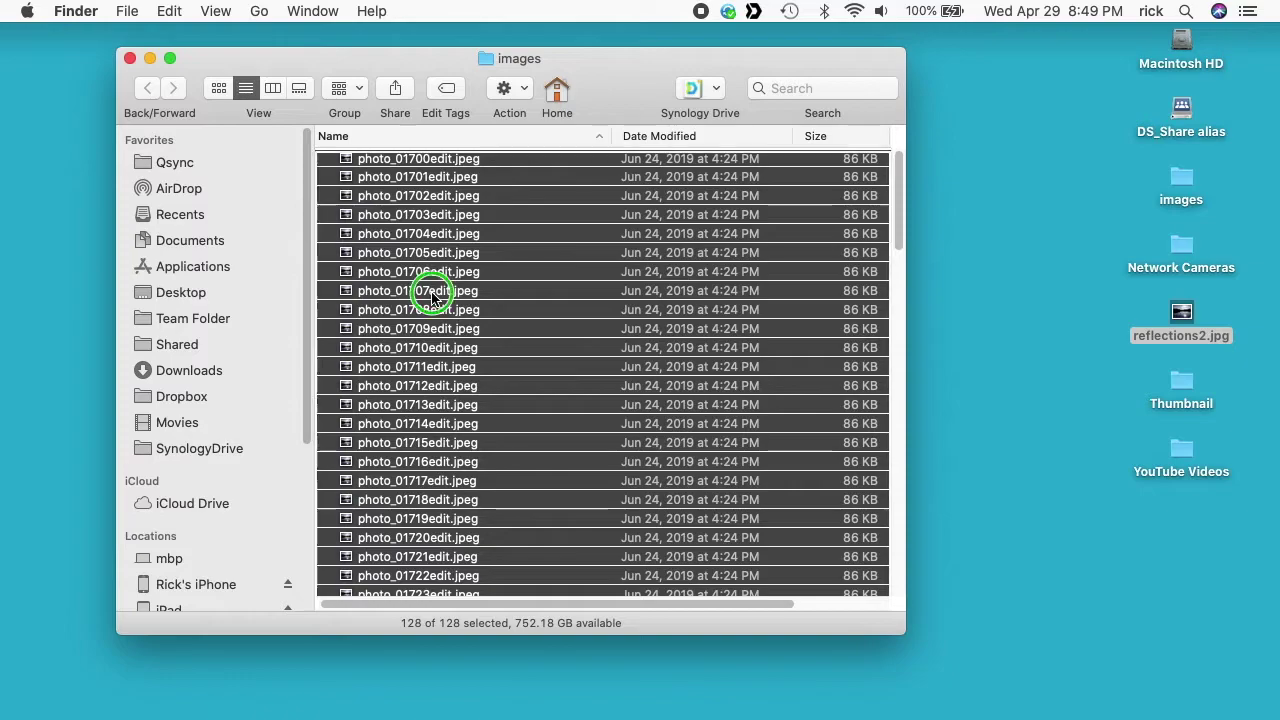
right_click(432, 296)
click(470, 257)
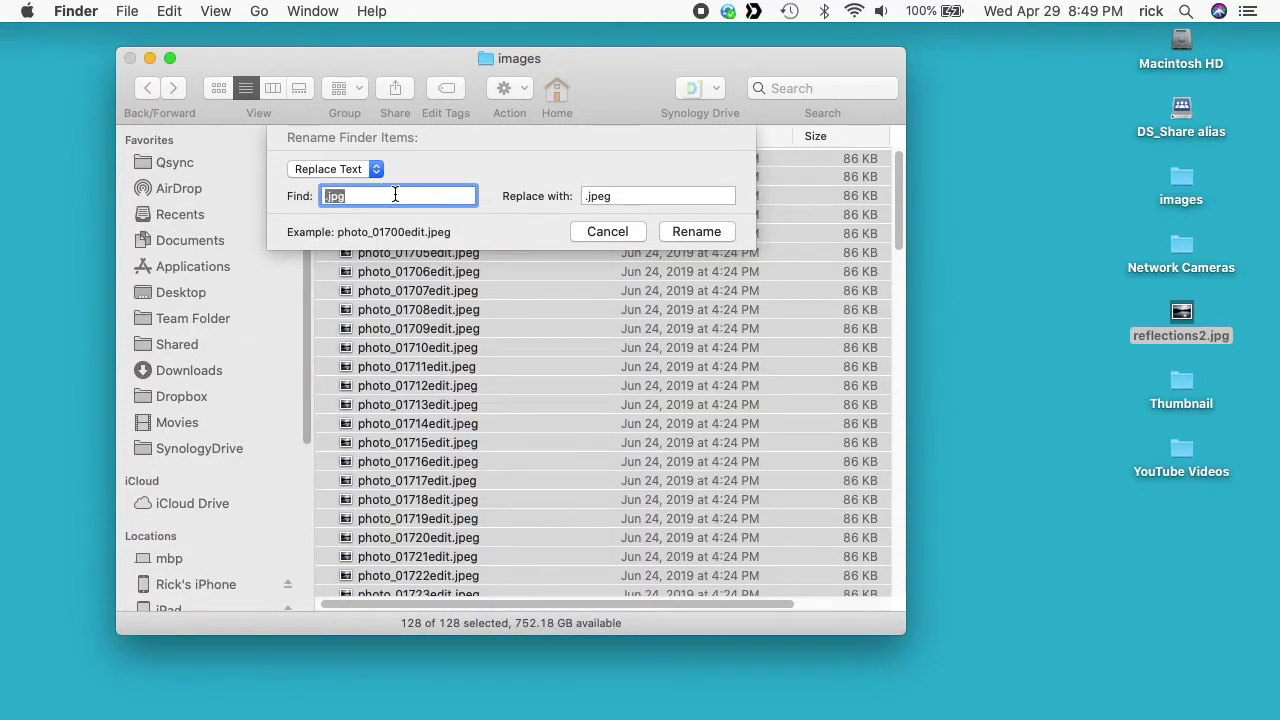
key(BackSpace)
text(.jpeg)
key(Tab)
text(.JPEG)
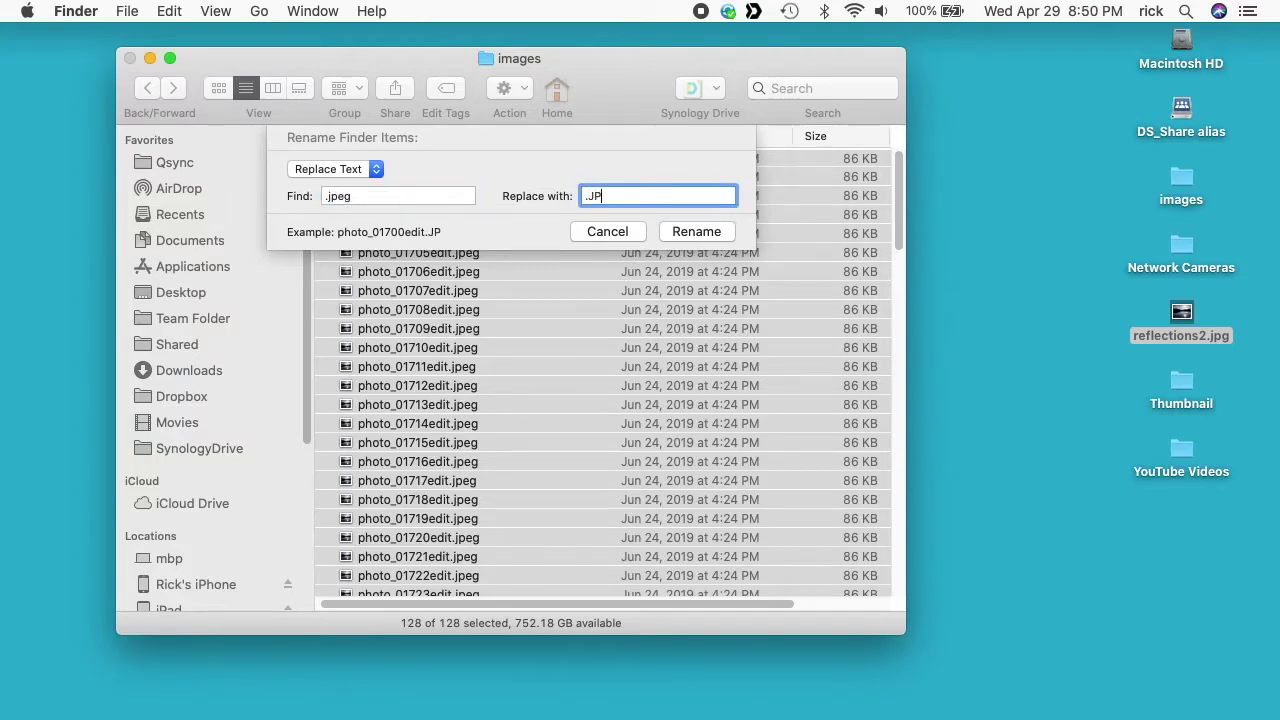
click(722, 229)
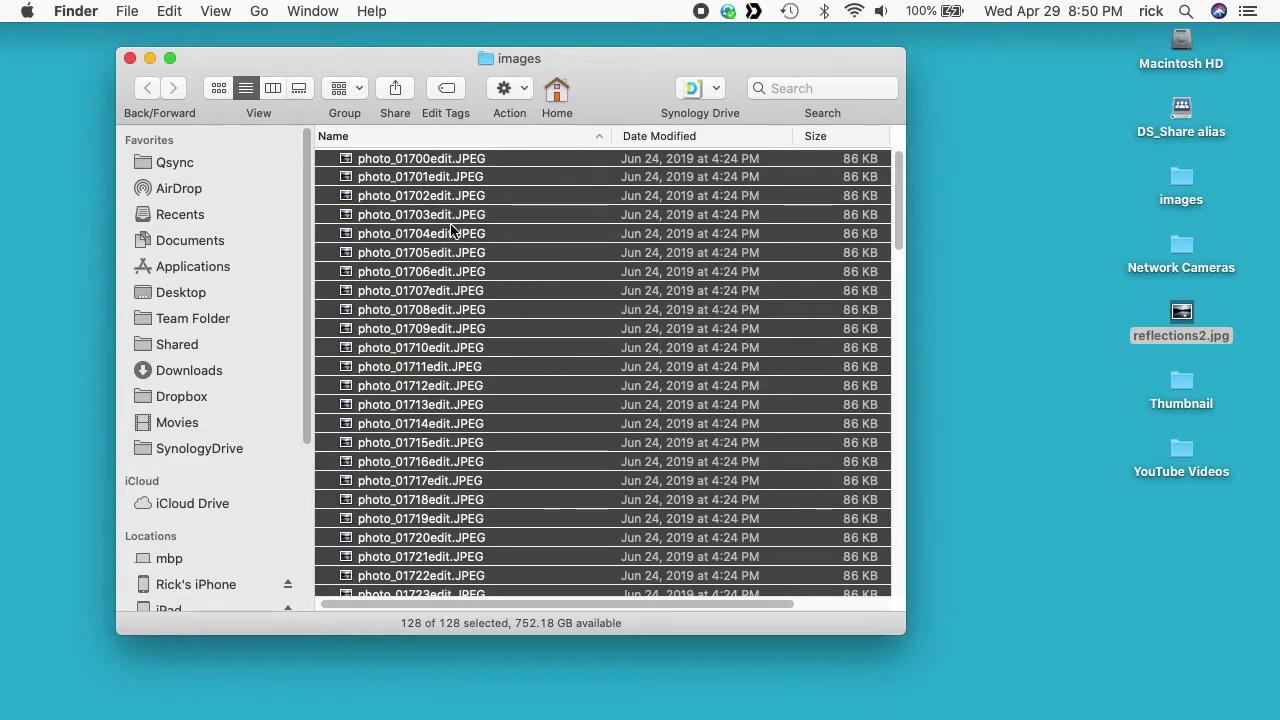
drag(503, 368, 471, 708)
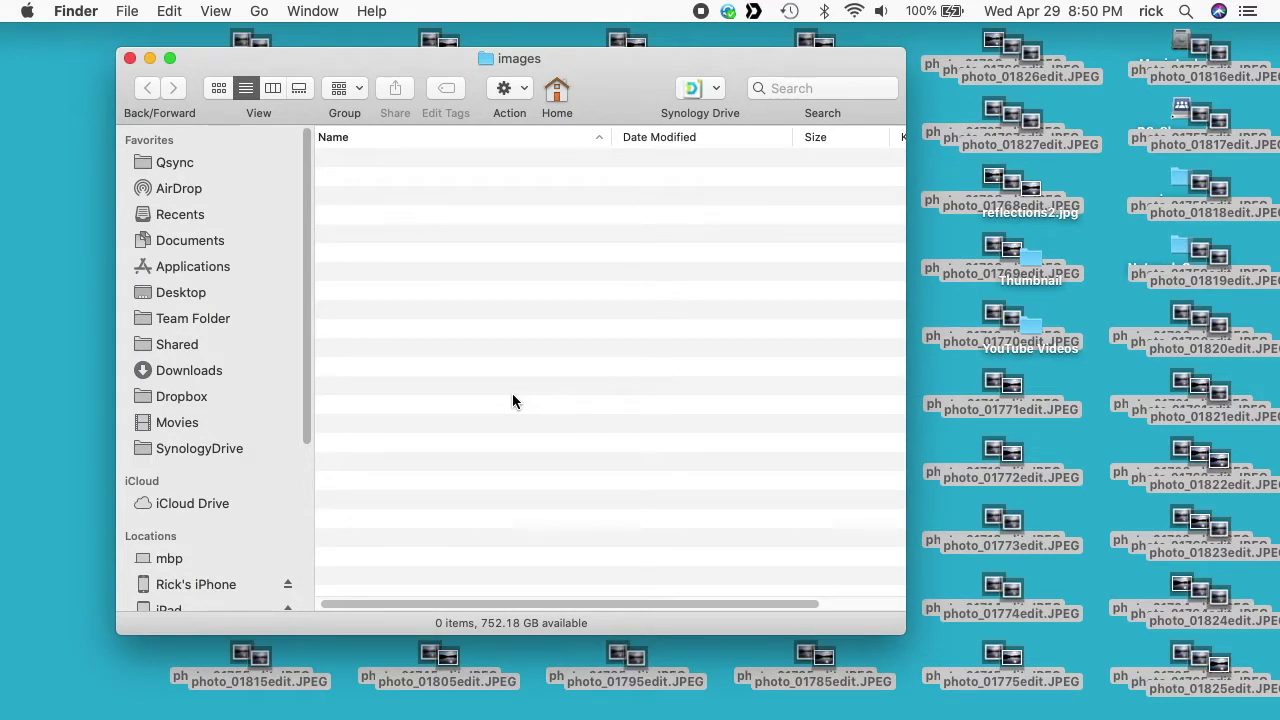
click(170, 11)
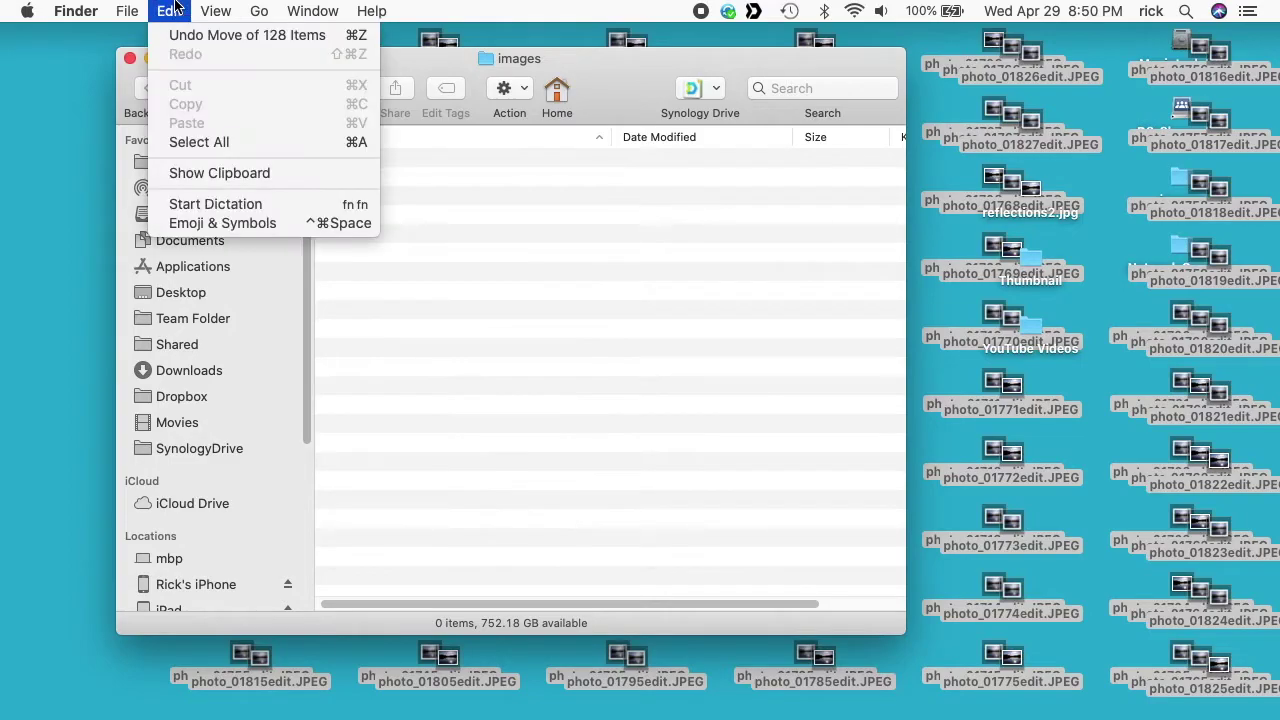
click(175, 35)
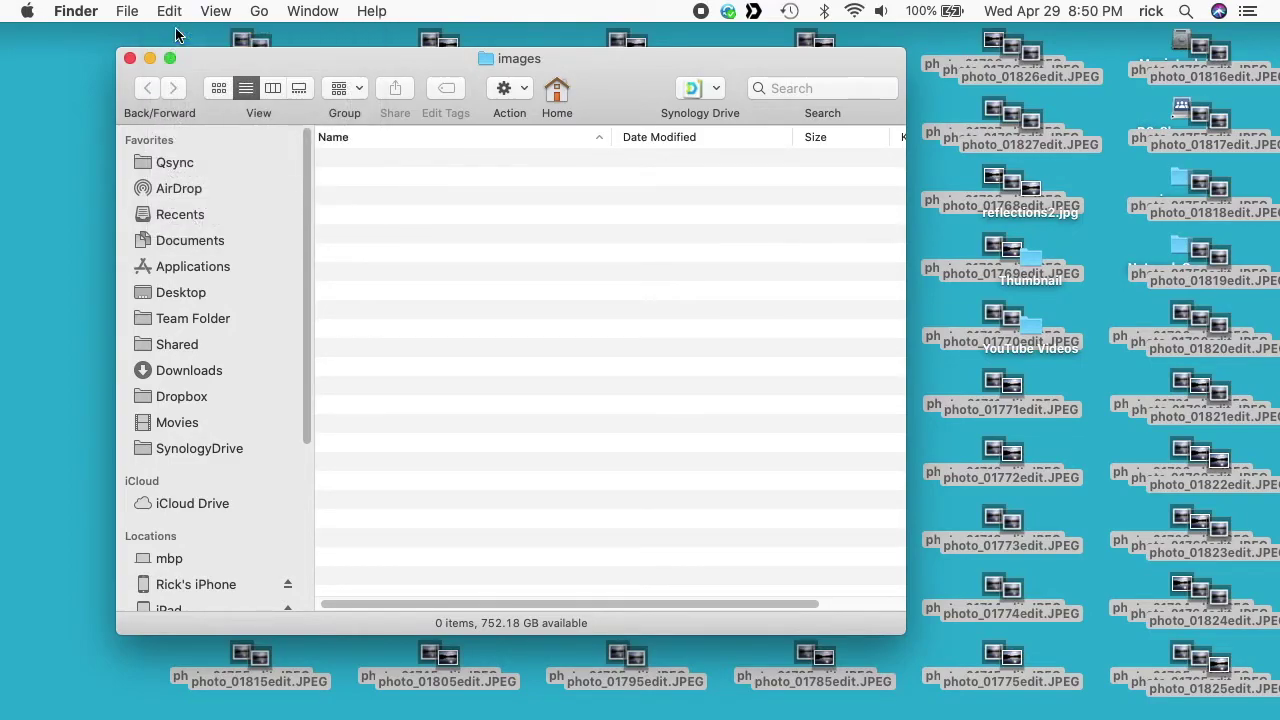
click(465, 276)
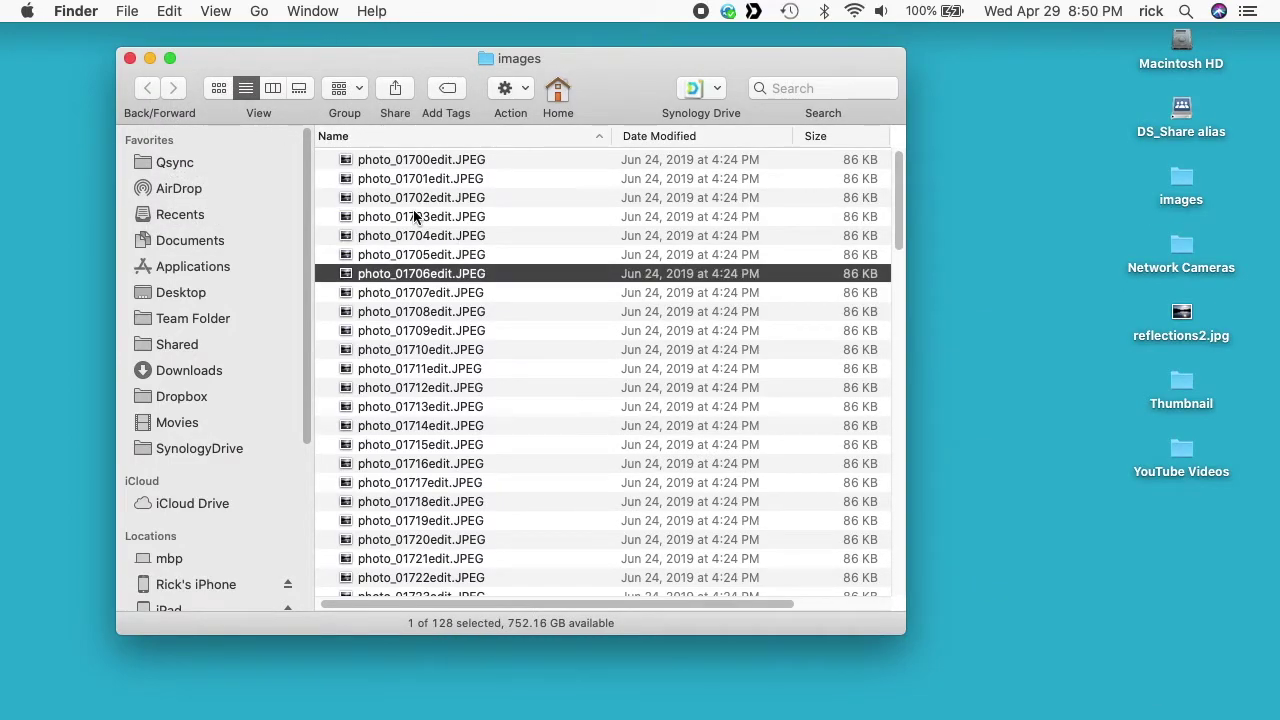